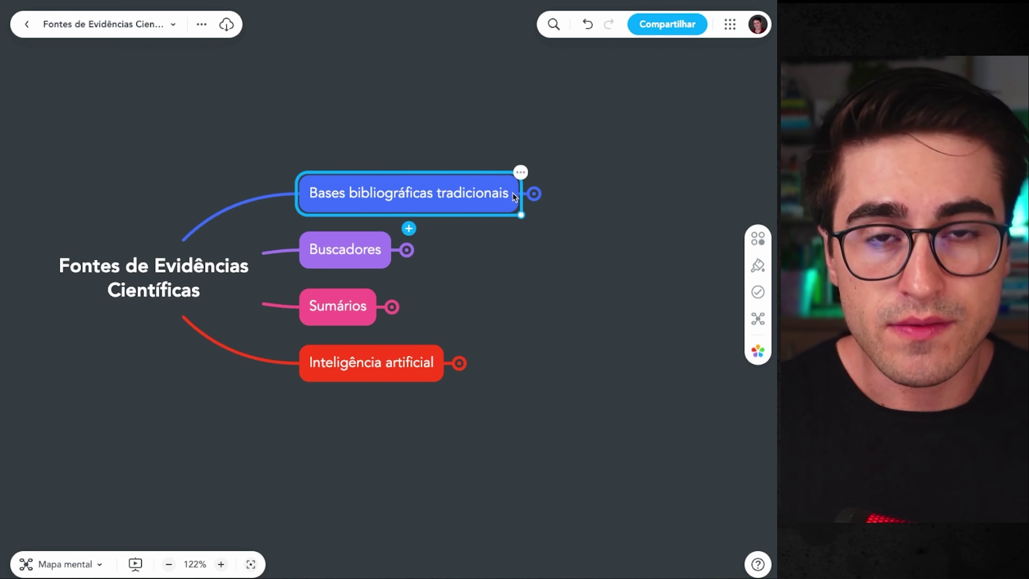
Expand the Bases bibliográficas tradicionais branch to show its databases.
{"action": "left_click", "coordinate": [352, 257]}
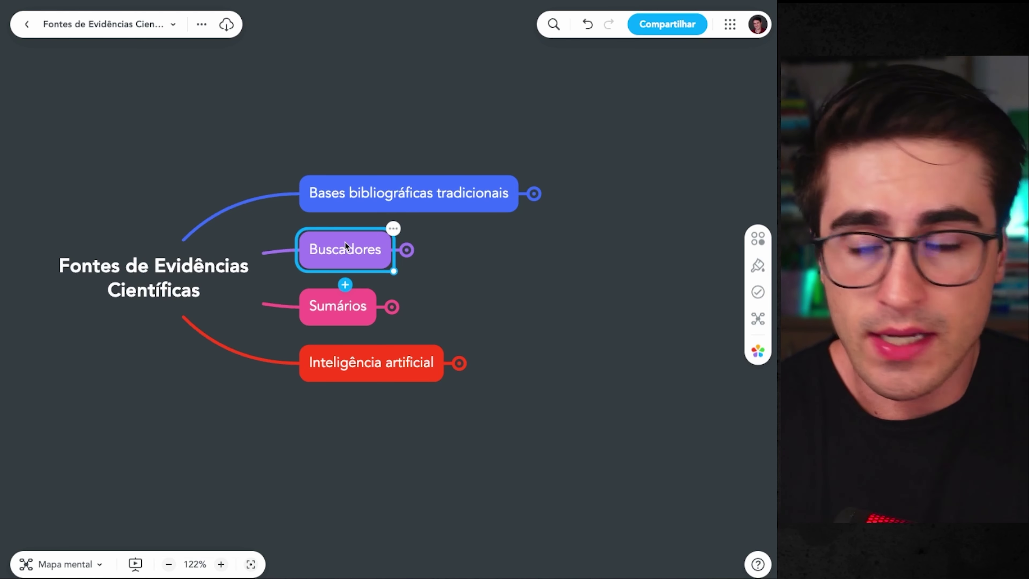
{"action": "left_click", "coordinate": [319, 292]}
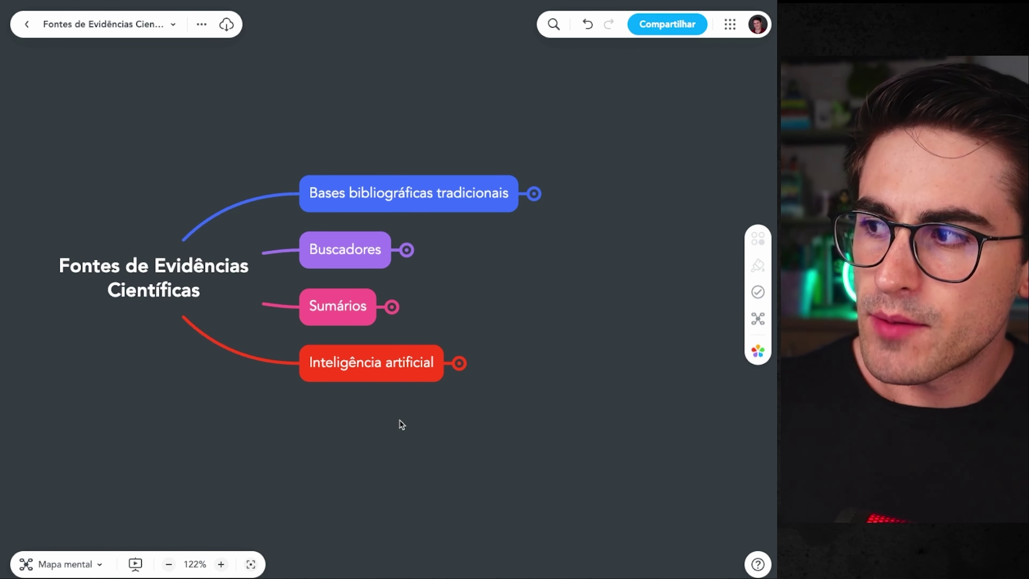
{"action": "mouse_move", "coordinate": [407, 374]}
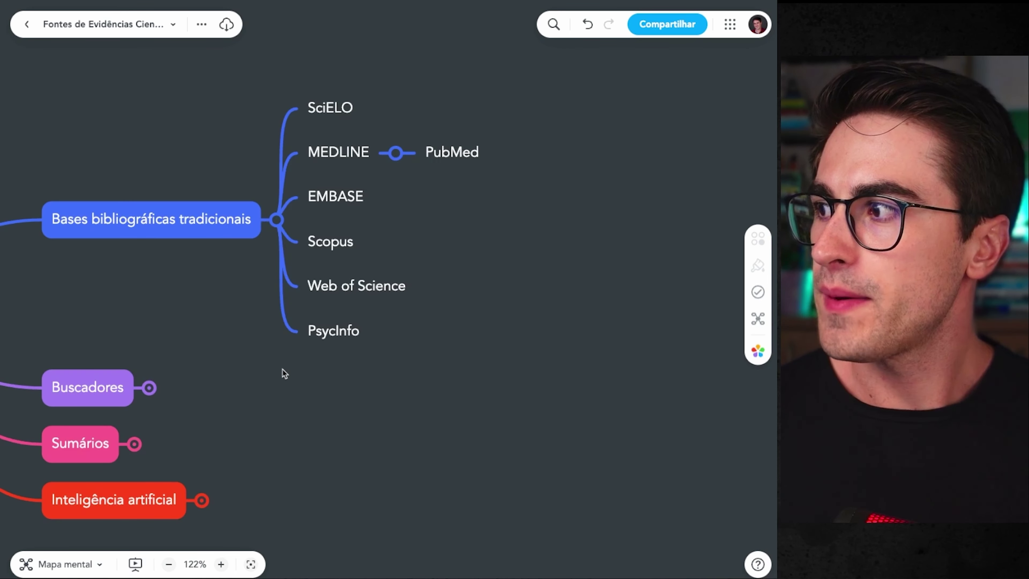
{"action": "left_click_drag", "start_coordinate": [283, 368], "coordinate": [250, 352]}
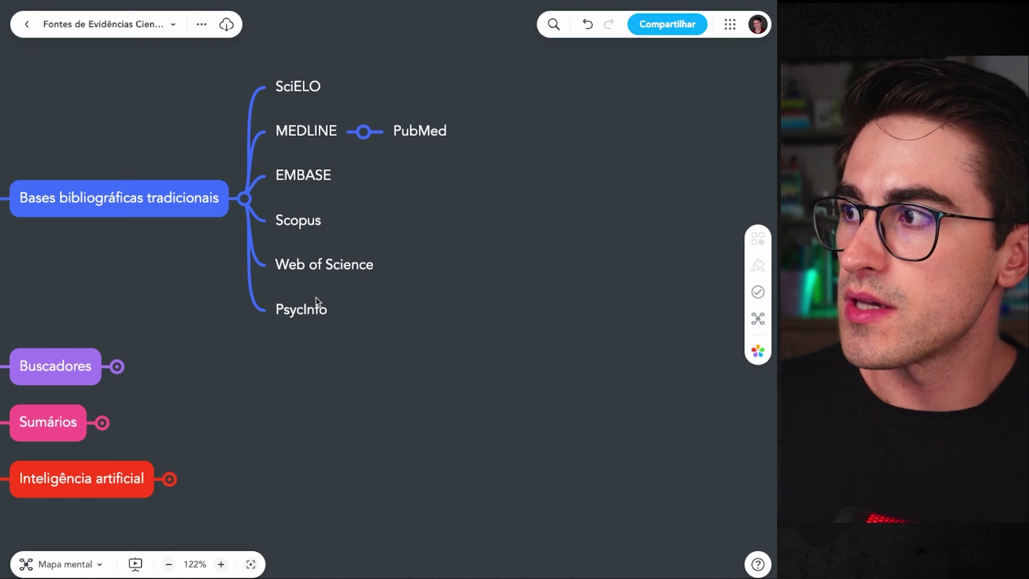
Highlight the traditional databases cumulatively, from SciELO, MEDLINE and EMBASE to Scopus, Web of Science and PsycInfo, and clear the selection.
{"action": "left_click", "coordinate": [313, 90]}
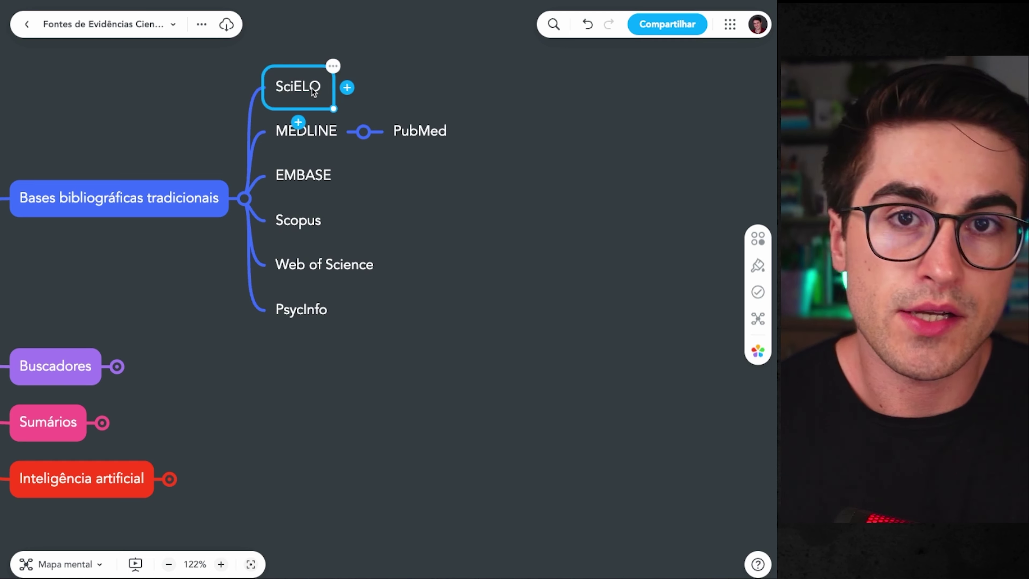
{"action": "left_click", "coordinate": [312, 133], "text": "shift"}
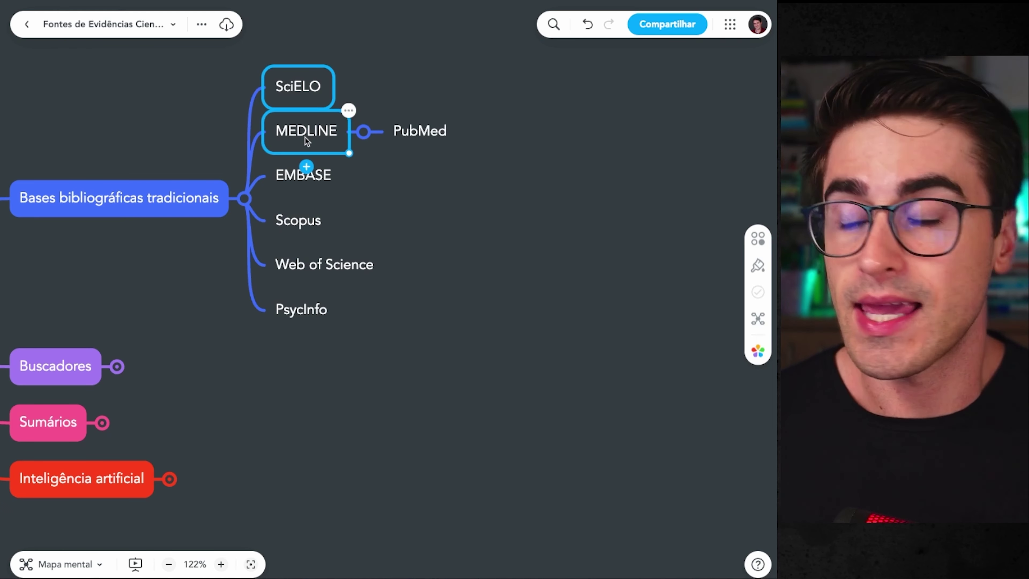
{"action": "left_click", "coordinate": [318, 180], "text": "shift"}
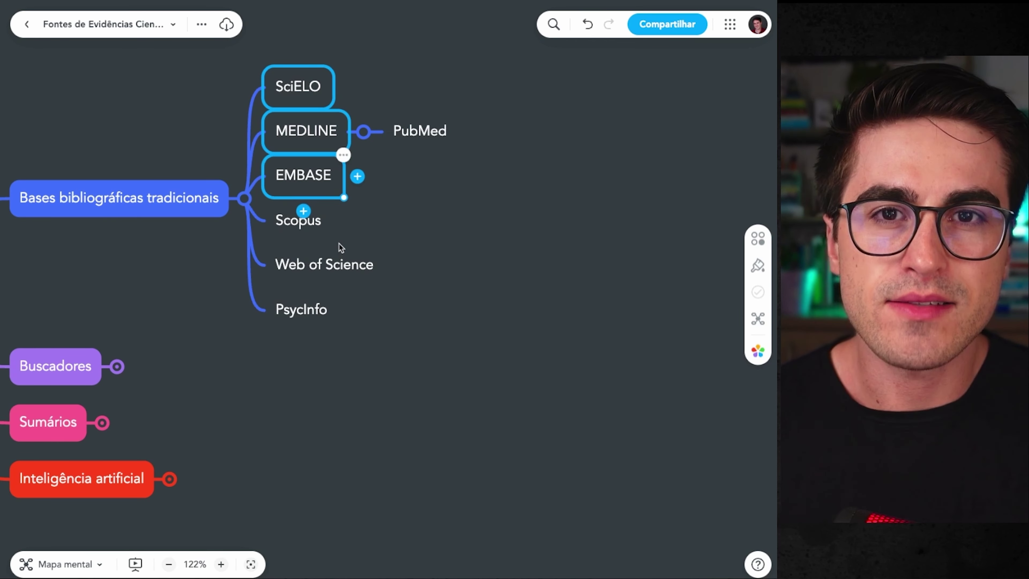
{"action": "left_click", "coordinate": [296, 226]}
{"action": "left_click", "coordinate": [338, 266]}
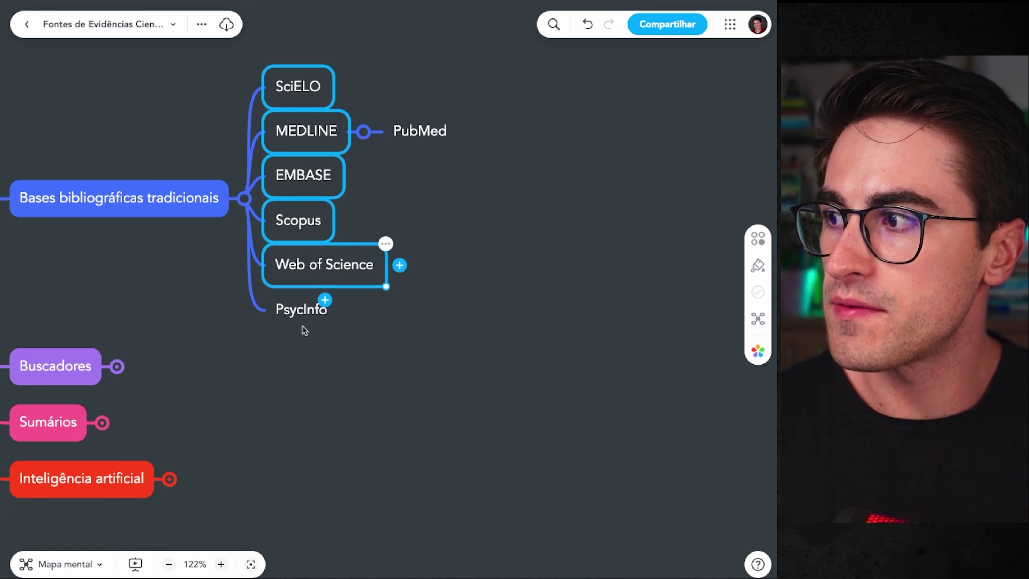
{"action": "left_click", "coordinate": [302, 324]}
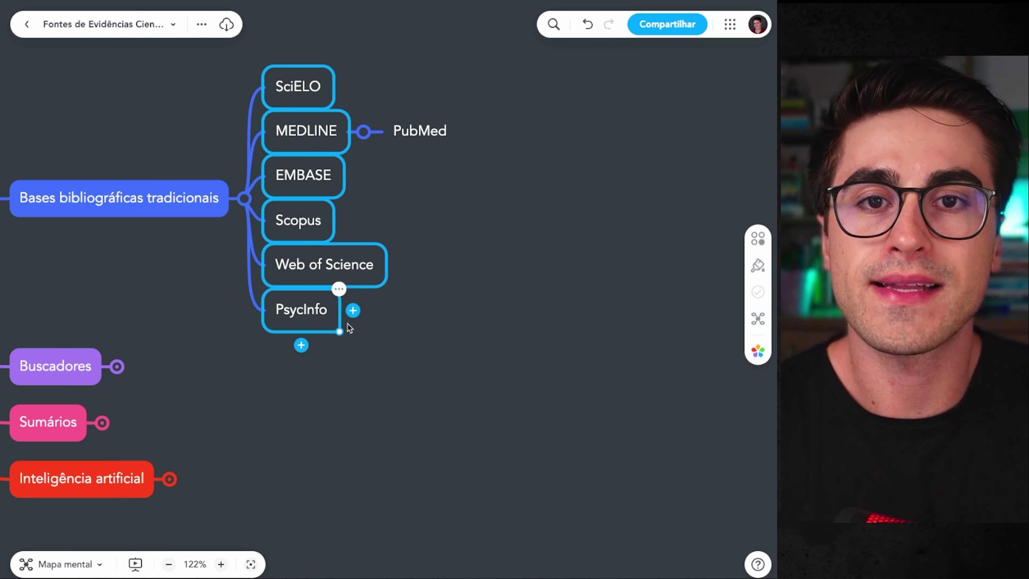
{"action": "left_click", "coordinate": [335, 386]}
Add a sibling topic named CINAHL below PsycInfo in the traditional databases branch.
{"action": "left_click", "coordinate": [317, 321]}
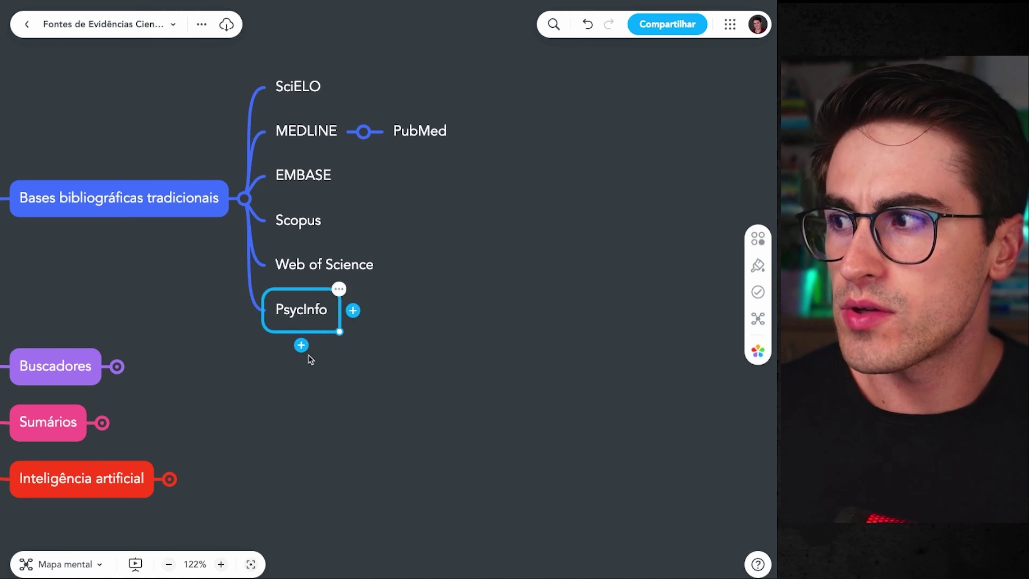
{"action": "left_click", "coordinate": [304, 351]}
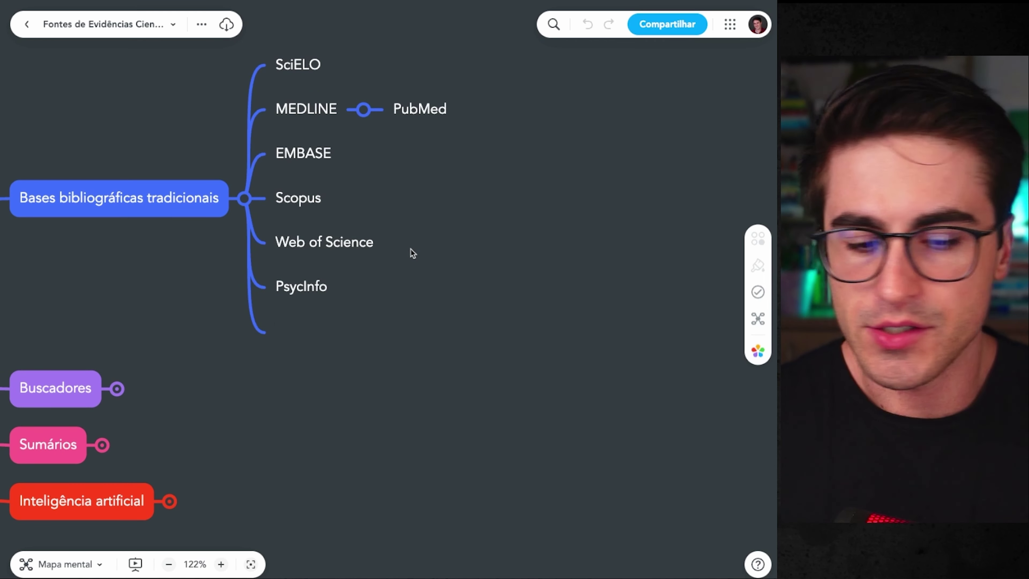
{"action": "type", "text": "cinah"}
{"action": "key", "text": "BackSpace"}
{"action": "key", "text": "BackSpace"}
{"action": "key", "text": "BackSpace"}
{"action": "key", "text": "BackSpace"}
{"action": "key", "text": "BackSpace"}
{"action": "type", "text": "CIN"}
{"action": "key", "text": "Return"}
{"action": "type", "text": "AHL"}
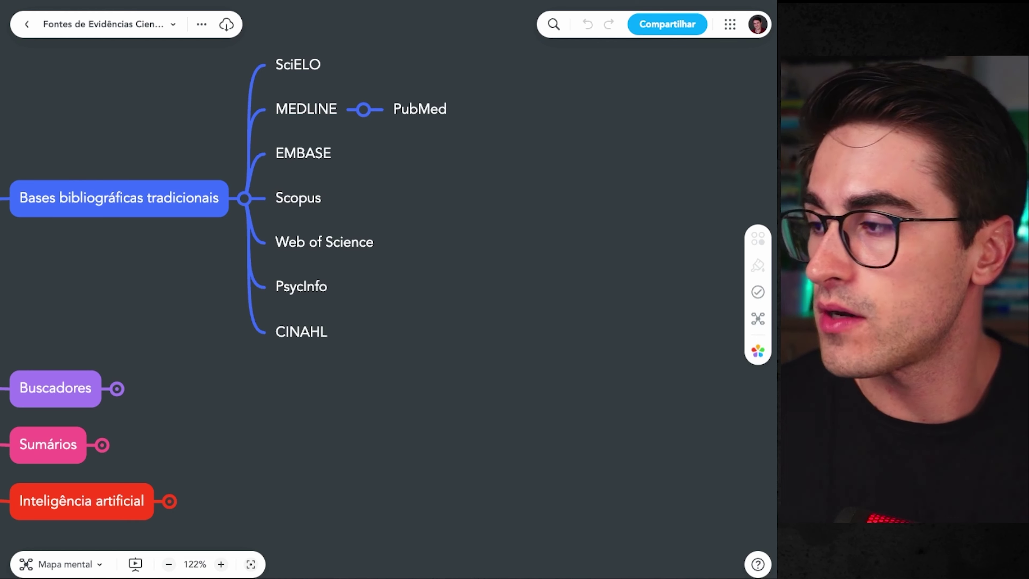
{"action": "left_click", "coordinate": [362, 384]}
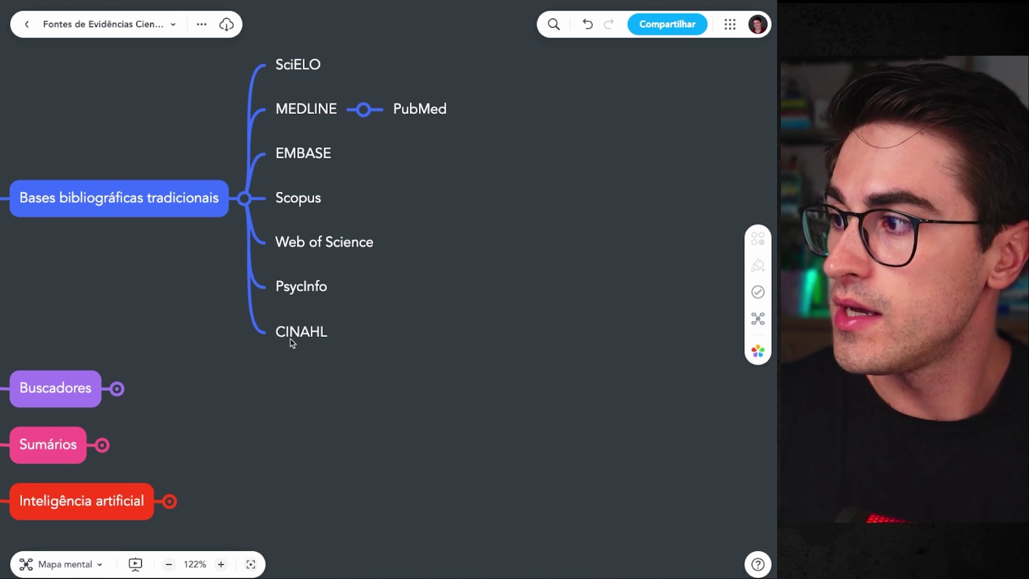
Point out individual databases in the blue branch, including CINAHL, PsycInfo, MEDLINE, EMBASE and SciELO.
{"action": "left_click", "coordinate": [313, 345]}
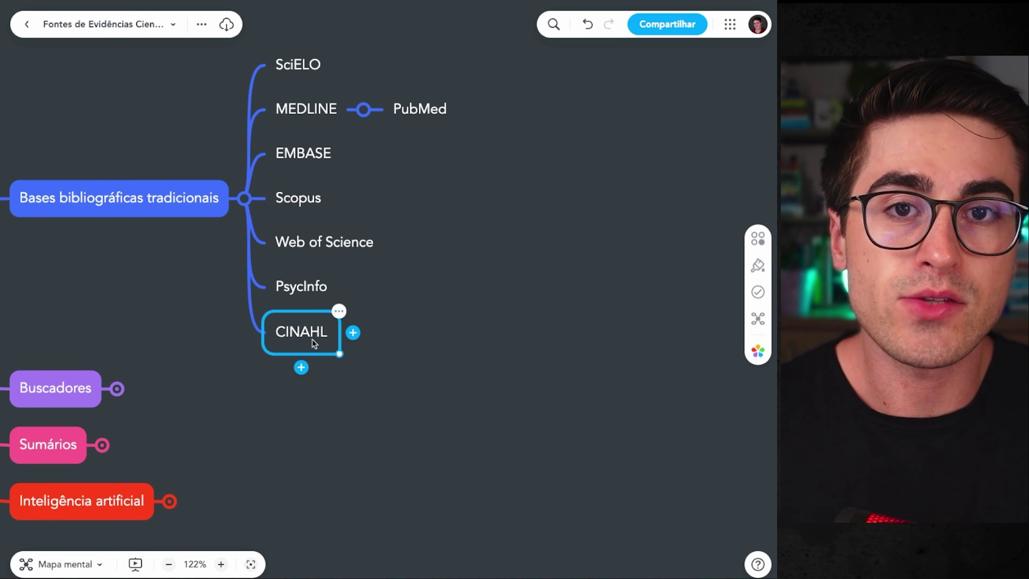
{"action": "left_click", "coordinate": [320, 295]}
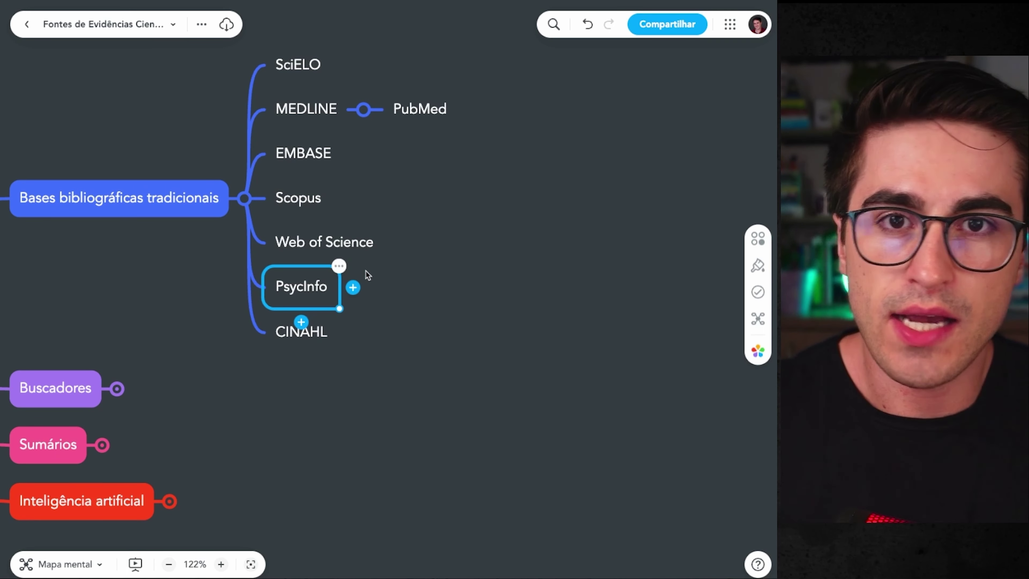
{"action": "left_click", "coordinate": [311, 108]}
{"action": "left_click", "coordinate": [299, 155]}
{"action": "left_click", "coordinate": [300, 77]}
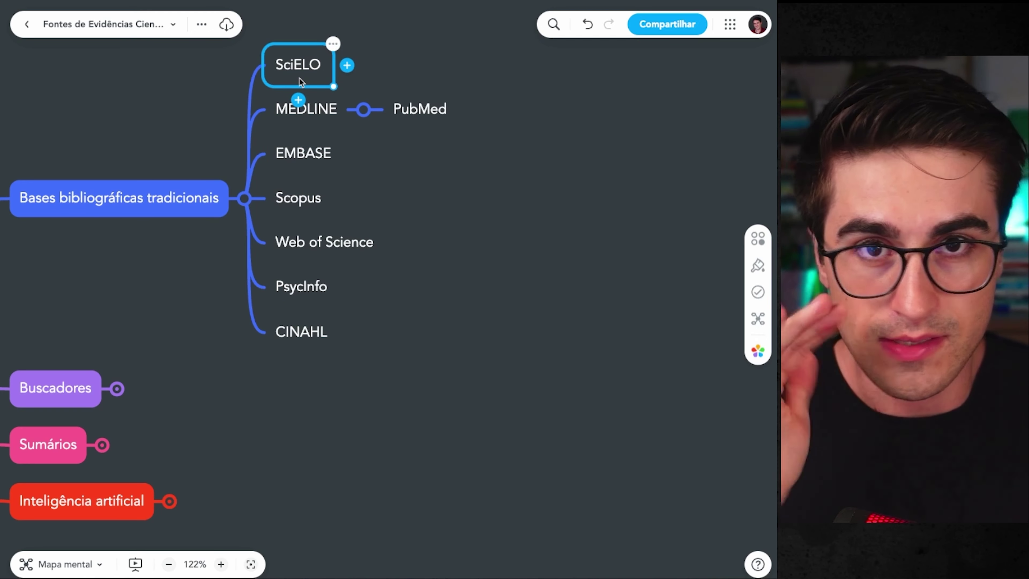
{"action": "left_click", "coordinate": [416, 233]}
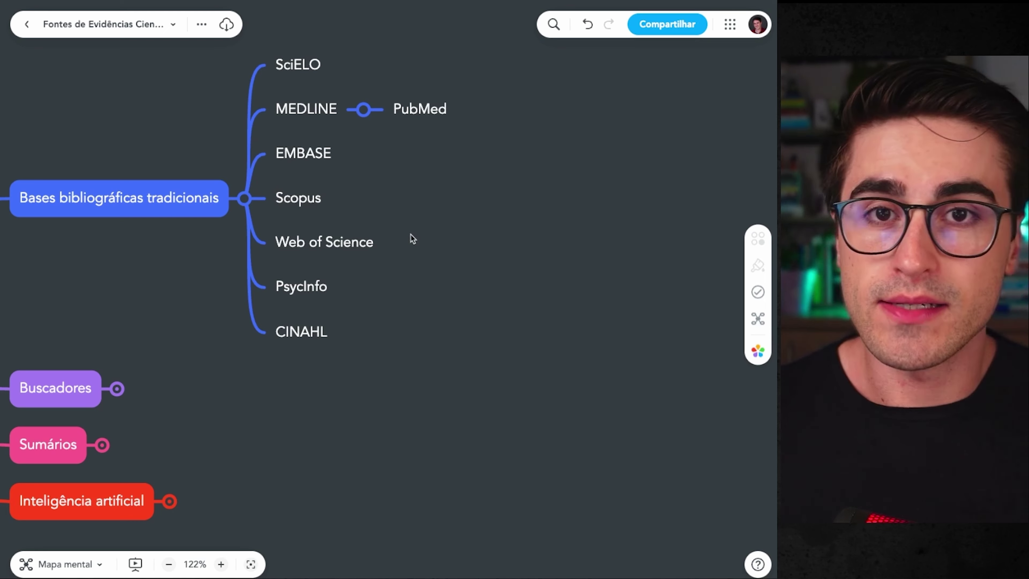
{"action": "left_click", "coordinate": [312, 284]}
{"action": "left_click", "coordinate": [302, 330]}
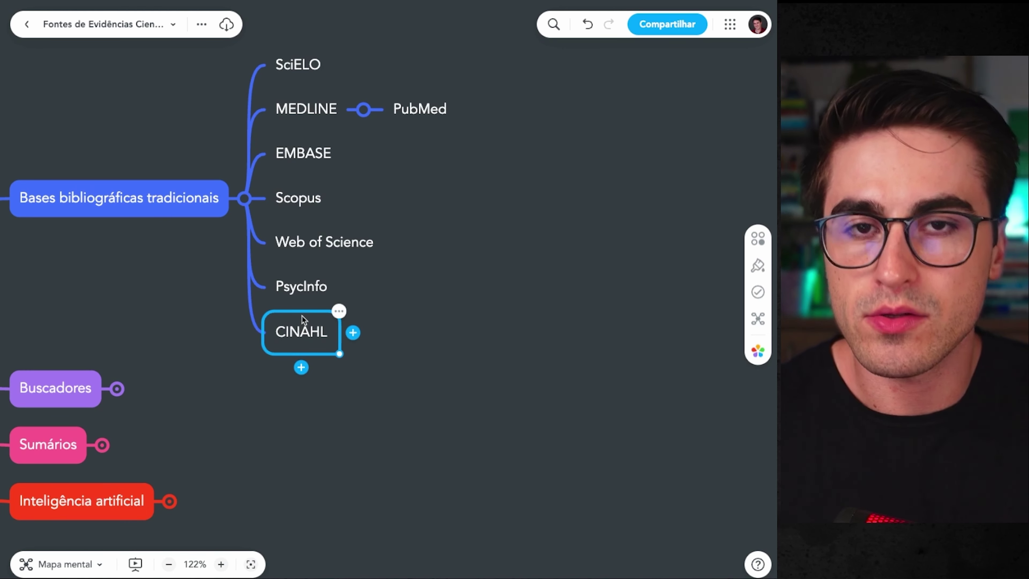
{"action": "left_click", "coordinate": [295, 71]}
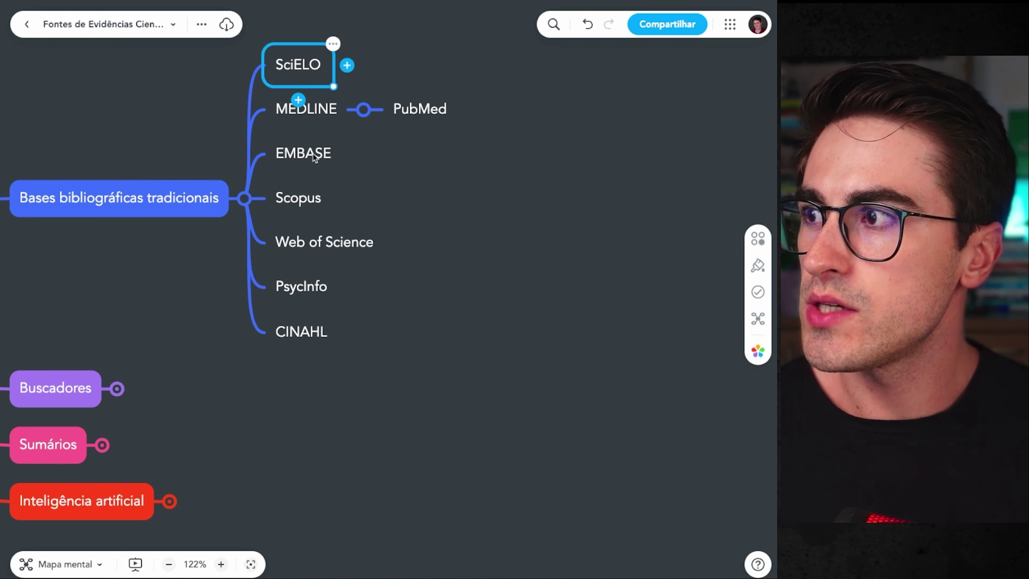
{"action": "left_click", "coordinate": [318, 106]}
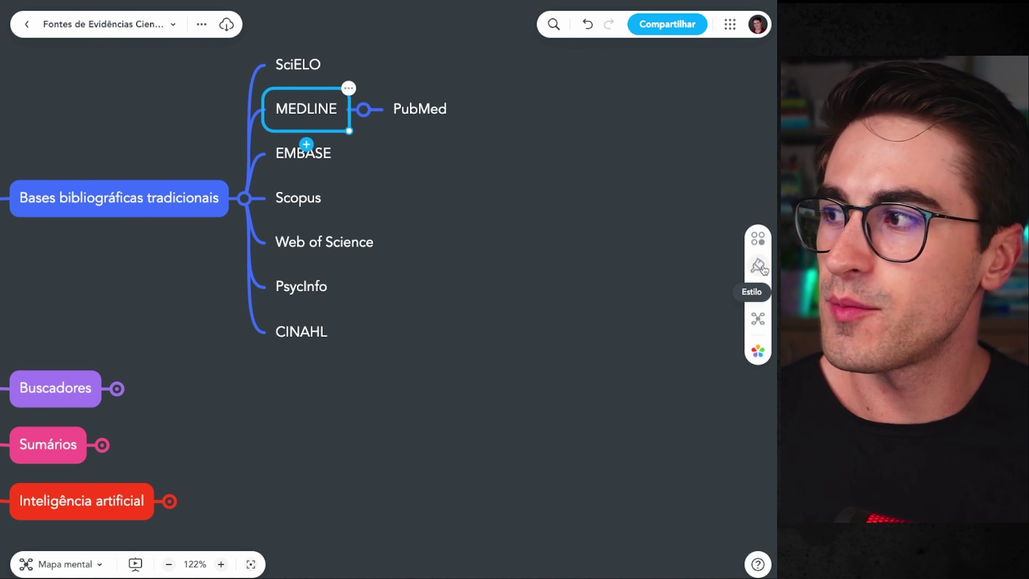
{"action": "left_click", "coordinate": [377, 376]}
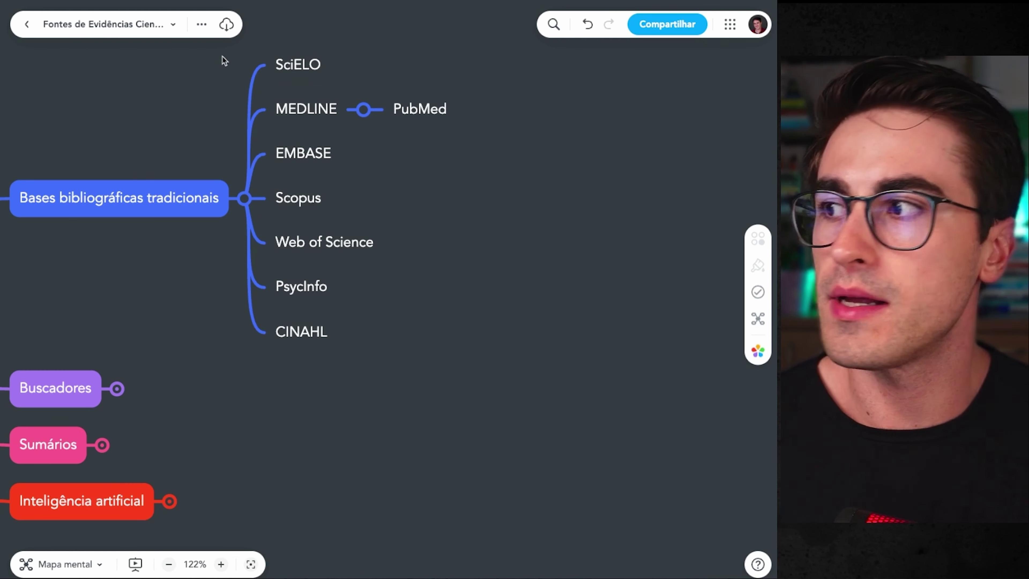
Fill the SciELO, MEDLINE and PubMed topics with green.
{"action": "left_click", "coordinate": [288, 71]}
{"action": "left_click", "coordinate": [757, 265]}
{"action": "left_click", "coordinate": [618, 299]}
{"action": "left_click", "coordinate": [306, 109]}
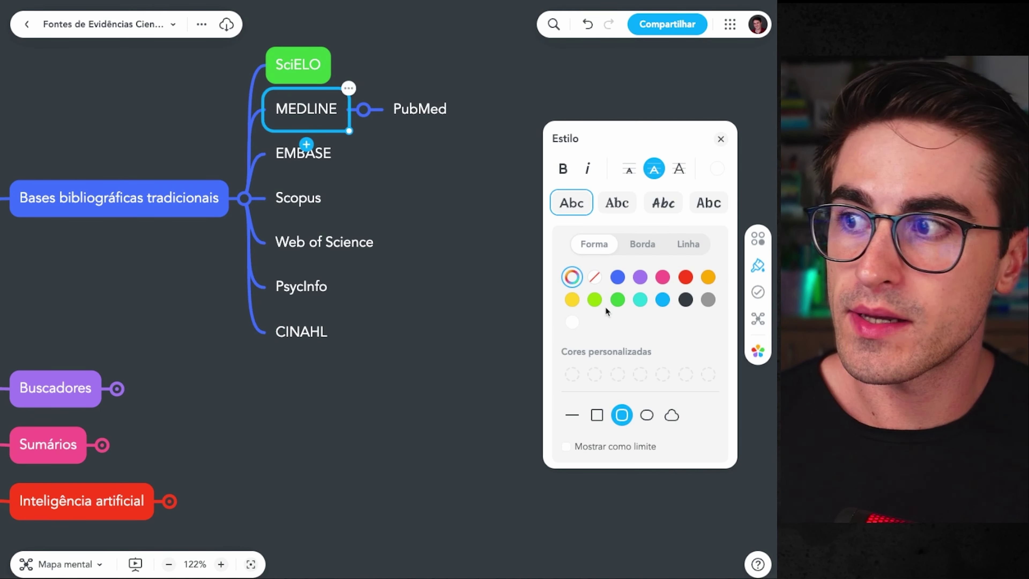
{"action": "left_click", "coordinate": [617, 299]}
{"action": "left_click", "coordinate": [420, 108]}
{"action": "left_click", "coordinate": [617, 299]}
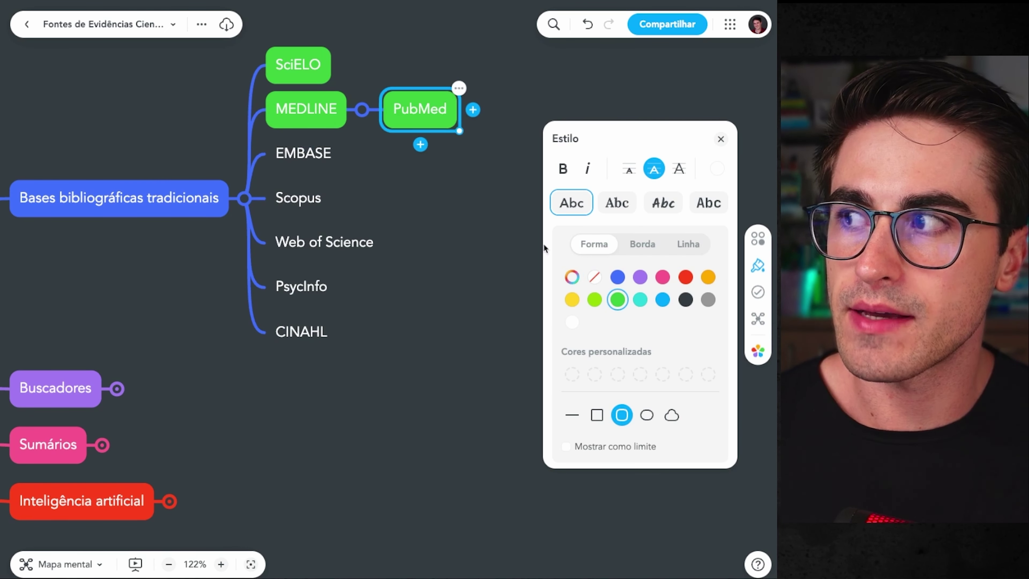
{"action": "left_click", "coordinate": [457, 197]}
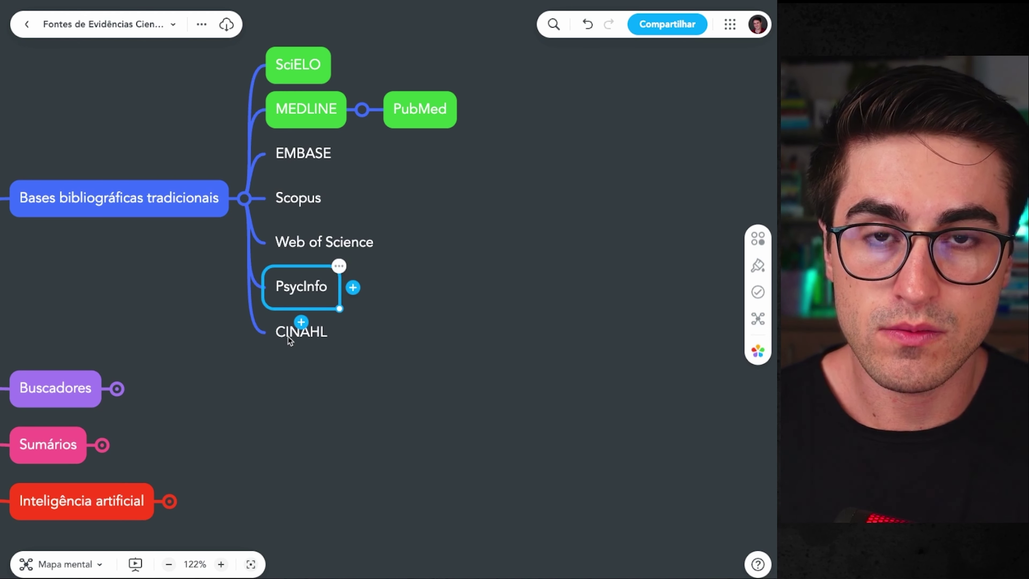
Change the text of the green SciELO, MEDLINE and PubMed topics to a dark colour, with SciELO and PubMed in bold.
{"action": "left_click_drag", "start_coordinate": [395, 343], "coordinate": [269, 147]}
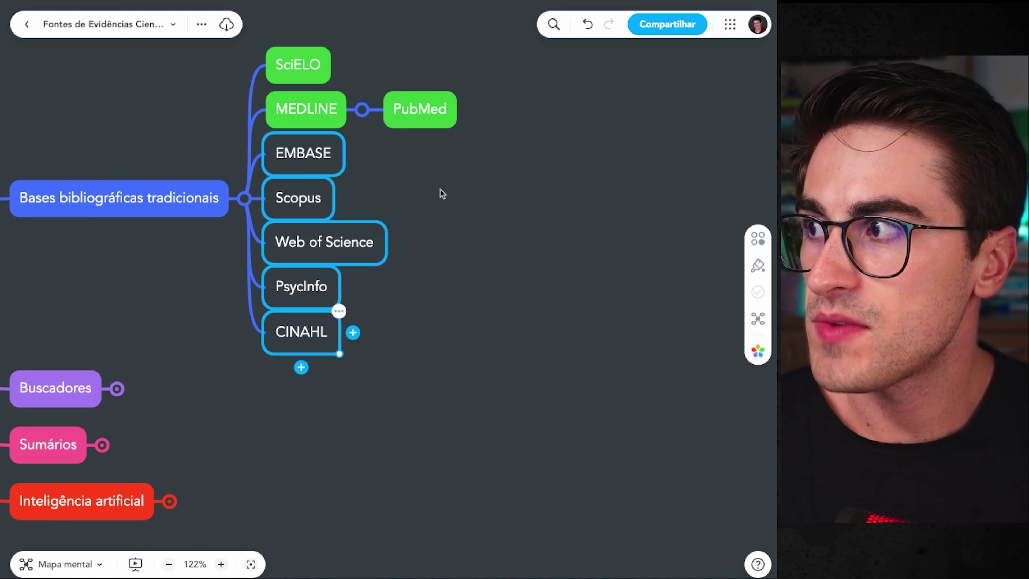
{"action": "left_click", "coordinate": [491, 125]}
{"action": "left_click_drag", "start_coordinate": [478, 59], "coordinate": [276, 116]}
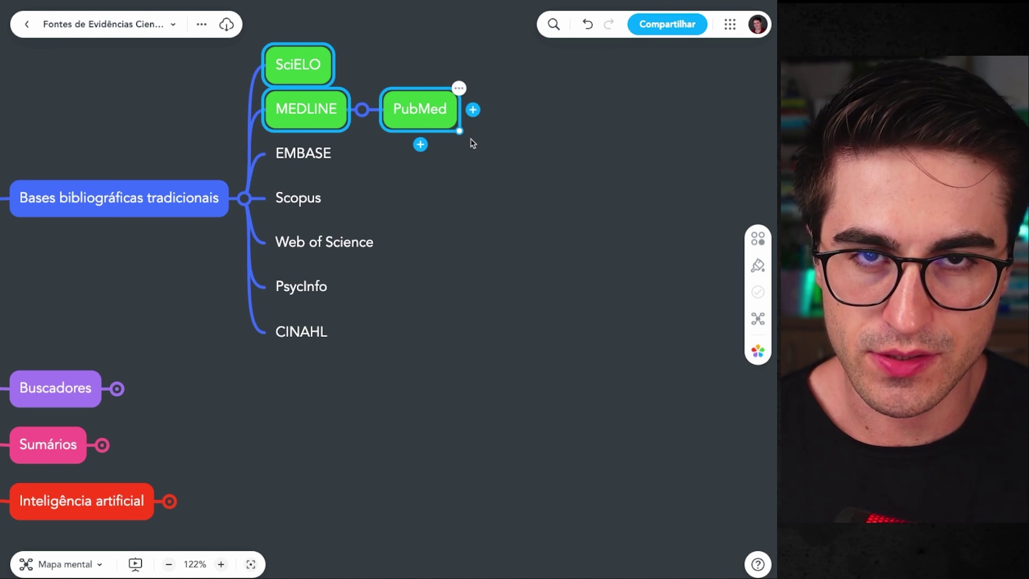
{"action": "left_click", "coordinate": [757, 266]}
{"action": "left_click", "coordinate": [478, 410]}
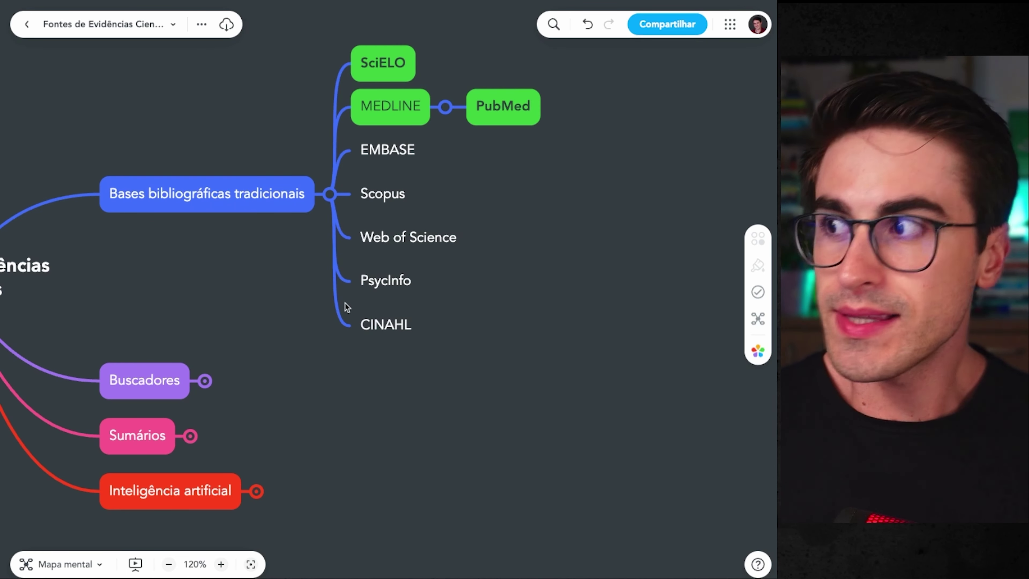
Go through the unfilled databases one at a time, from CINAHL up to EMBASE, and return to SciELO.
{"action": "left_click", "coordinate": [400, 325]}
{"action": "left_click", "coordinate": [400, 255]}
{"action": "left_click", "coordinate": [385, 197]}
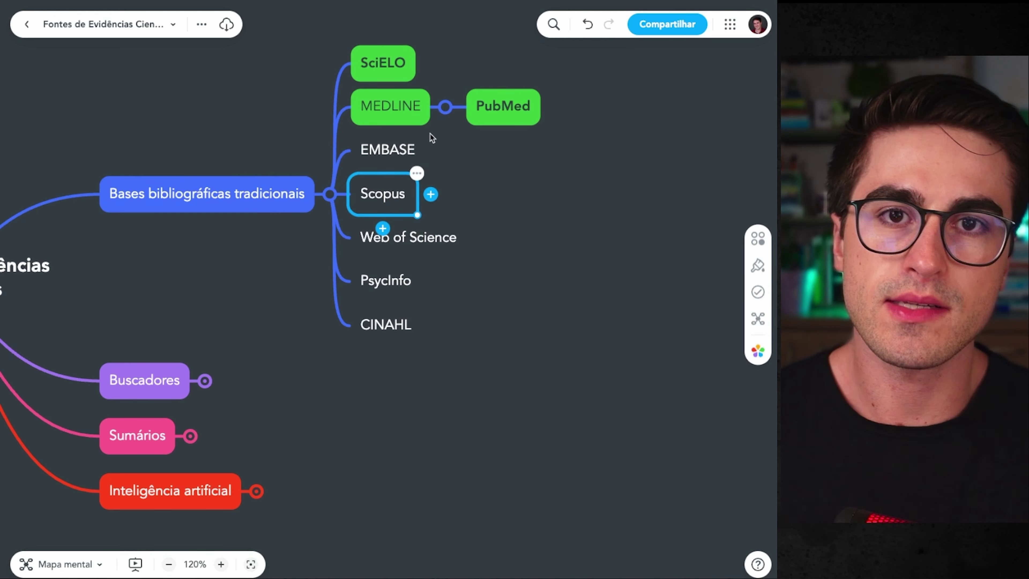
{"action": "left_click", "coordinate": [414, 156]}
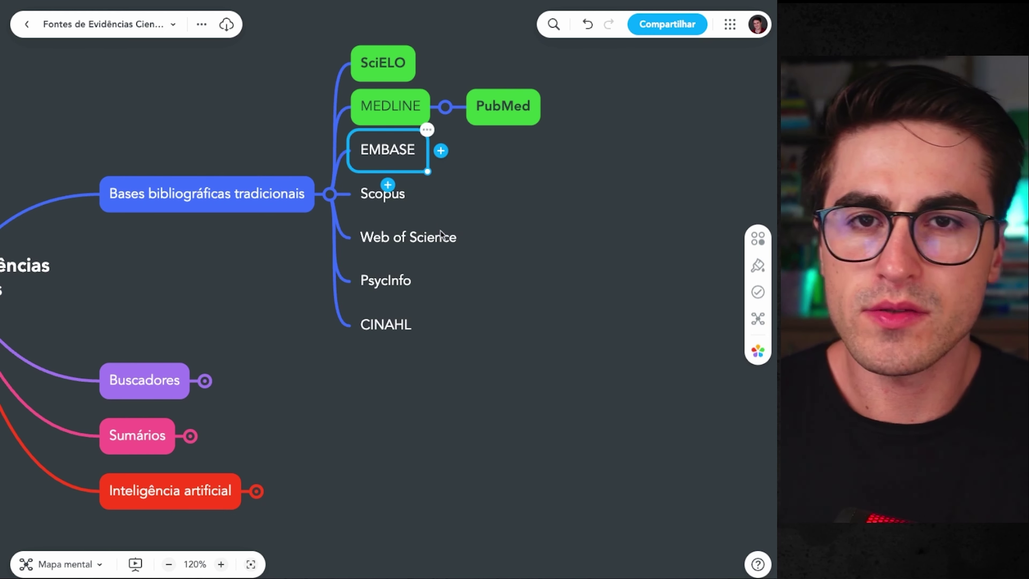
{"action": "left_click", "coordinate": [410, 302]}
{"action": "left_click", "coordinate": [389, 286]}
{"action": "left_click", "coordinate": [396, 245]}
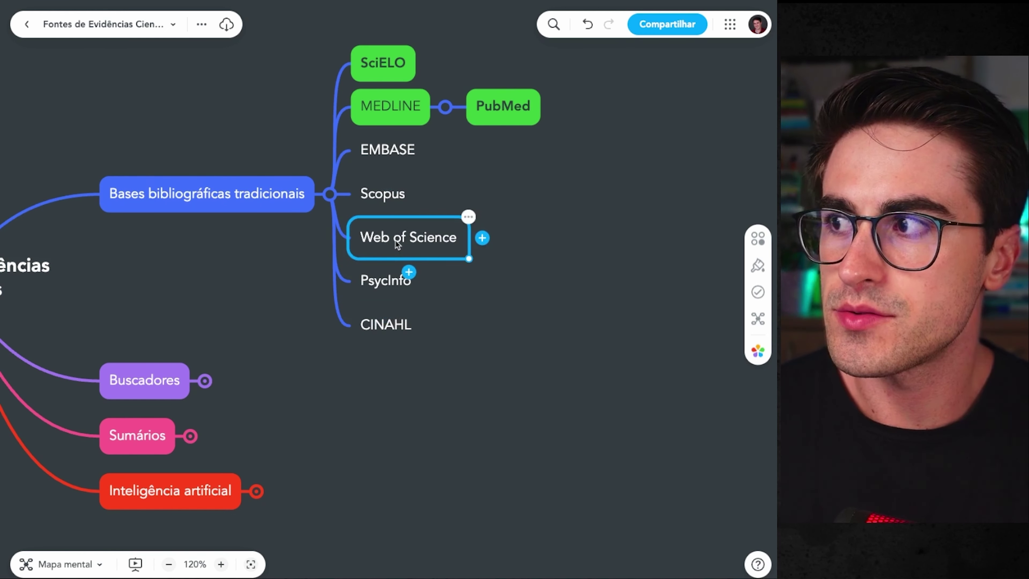
{"action": "left_click_drag", "start_coordinate": [504, 360], "coordinate": [480, 380]}
{"action": "left_click", "coordinate": [363, 340]}
{"action": "left_click", "coordinate": [343, 320]}
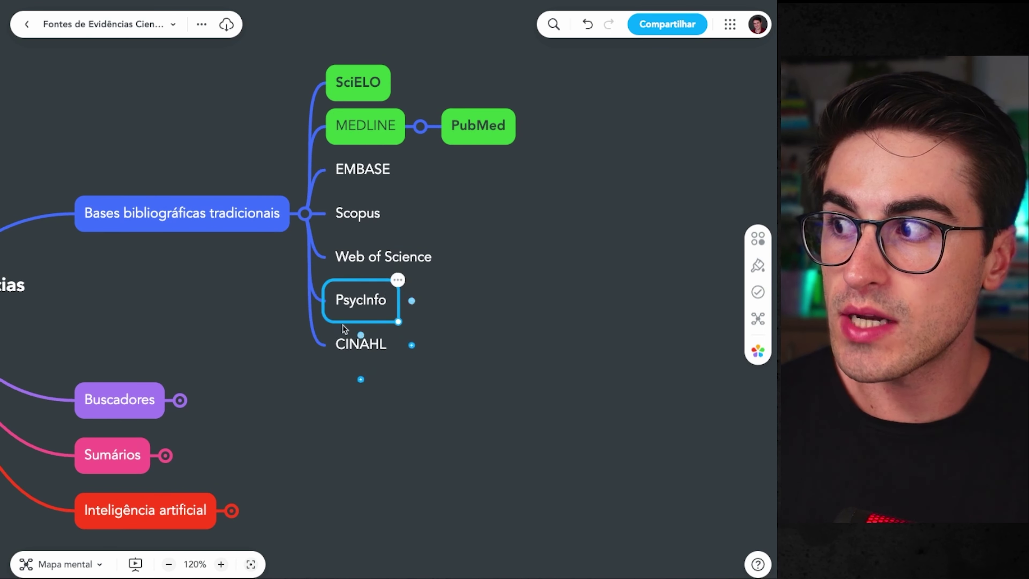
{"action": "left_click", "coordinate": [351, 224]}
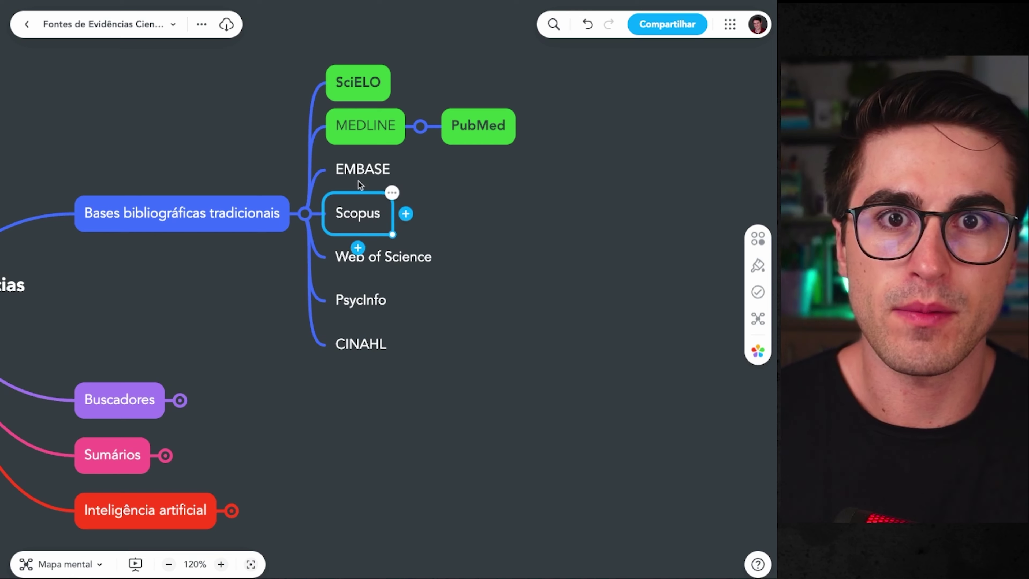
{"action": "left_click", "coordinate": [363, 173]}
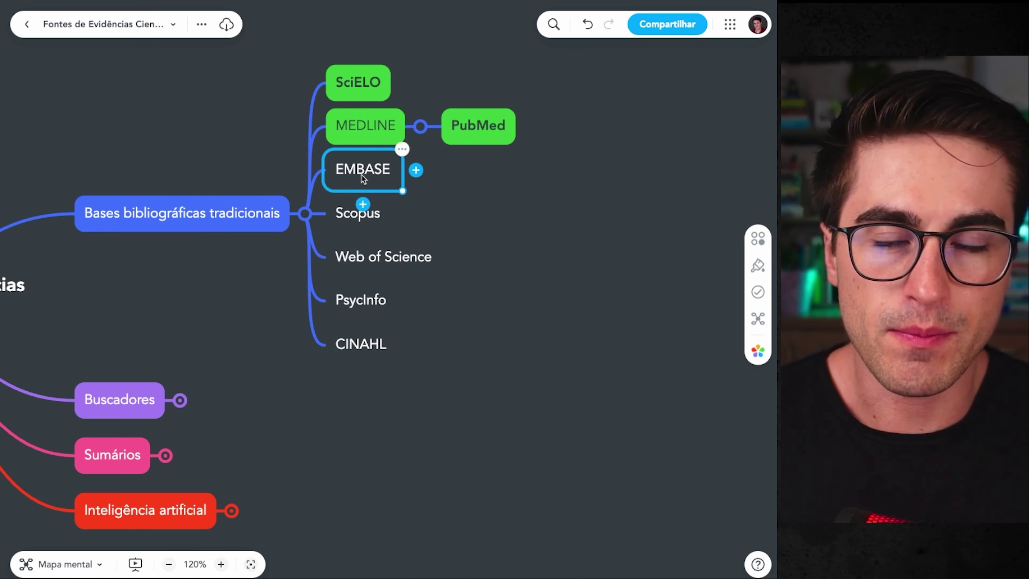
{"action": "left_click", "coordinate": [387, 257]}
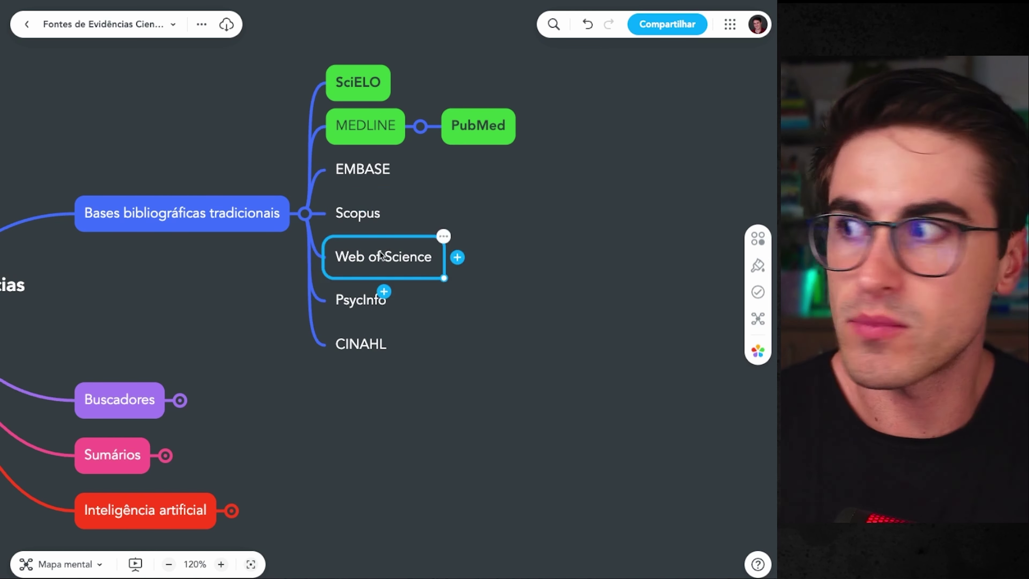
{"action": "left_click", "coordinate": [351, 72]}
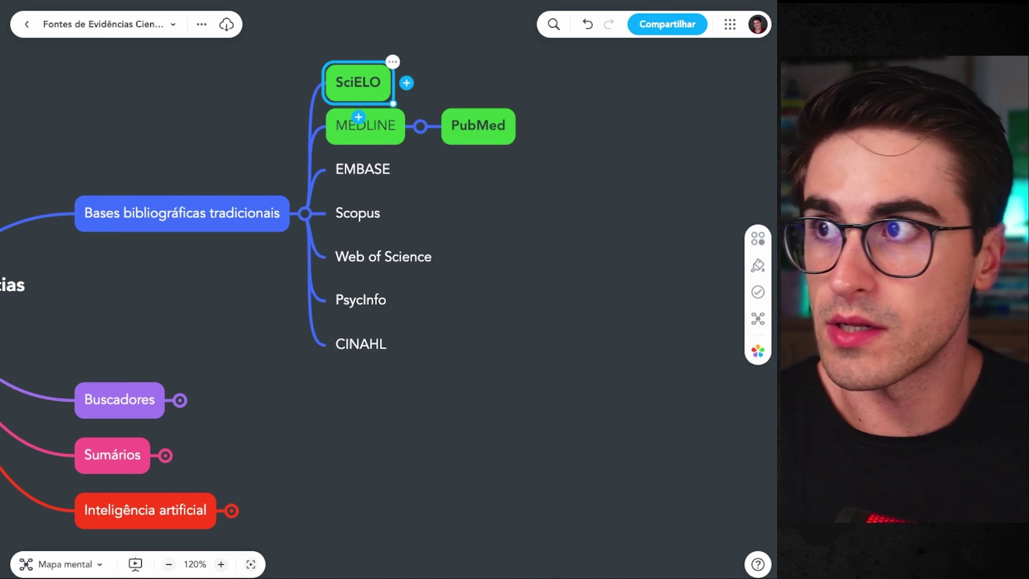
Open the SciELO Brasil website in a new browser tab.
{"action": "key", "text": "super+t"}
{"action": "type", "text": "scielo"}
{"action": "key", "text": "Return"}
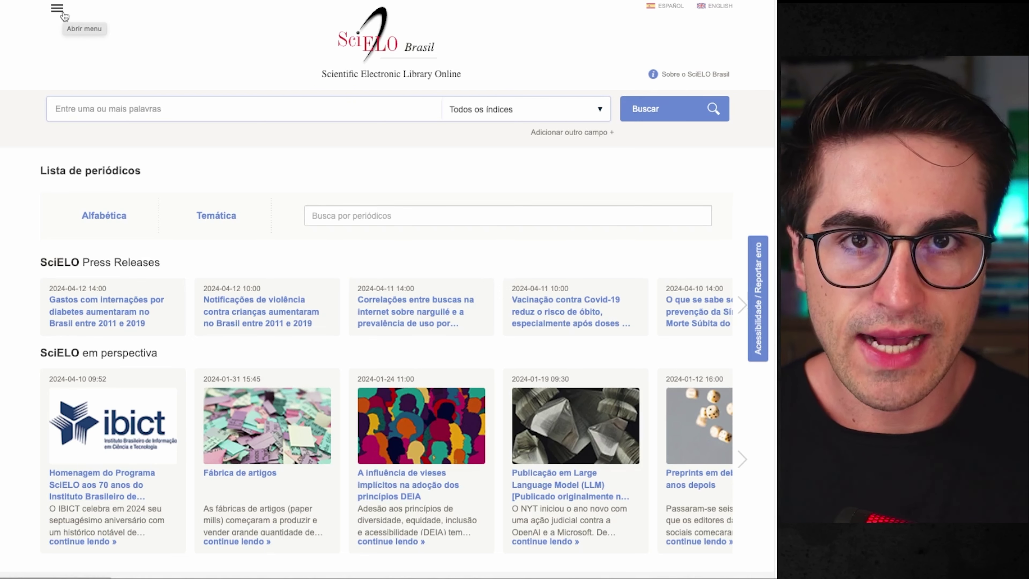
Open SciELO's thematic list of journals and look over its broad subject areas.
{"action": "left_click", "coordinate": [57, 9]}
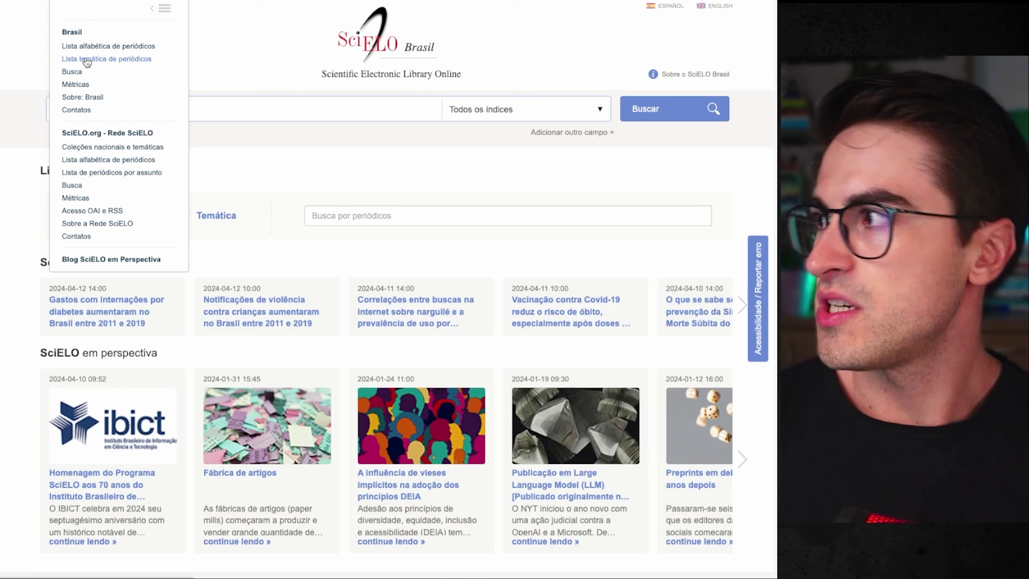
{"action": "left_click", "coordinate": [100, 59]}
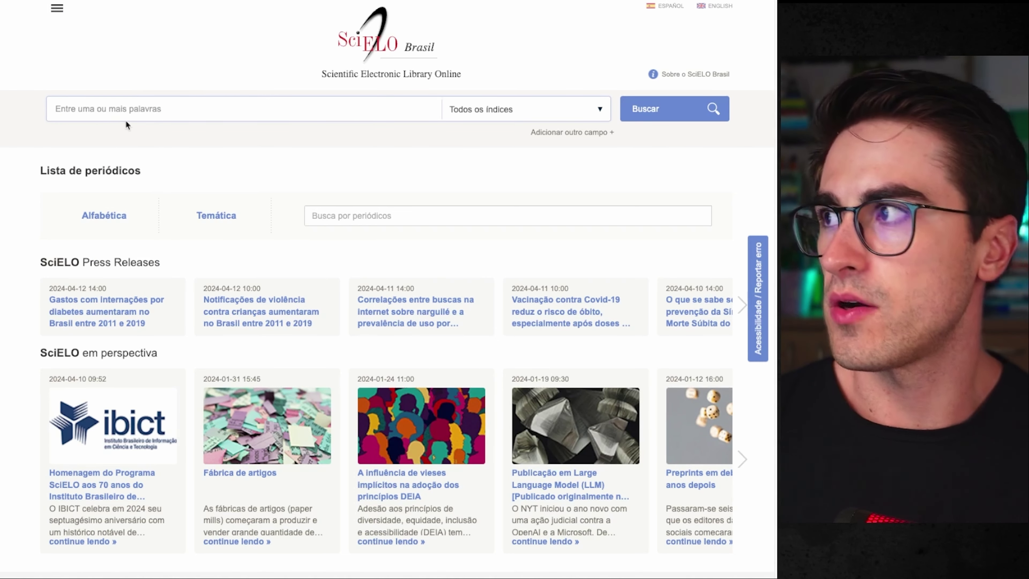
{"action": "scroll", "coordinate": [114, 327], "scroll_direction": "down", "scroll_amount": 2}
{"action": "scroll", "coordinate": [122, 284], "scroll_direction": "down", "scroll_amount": 2}
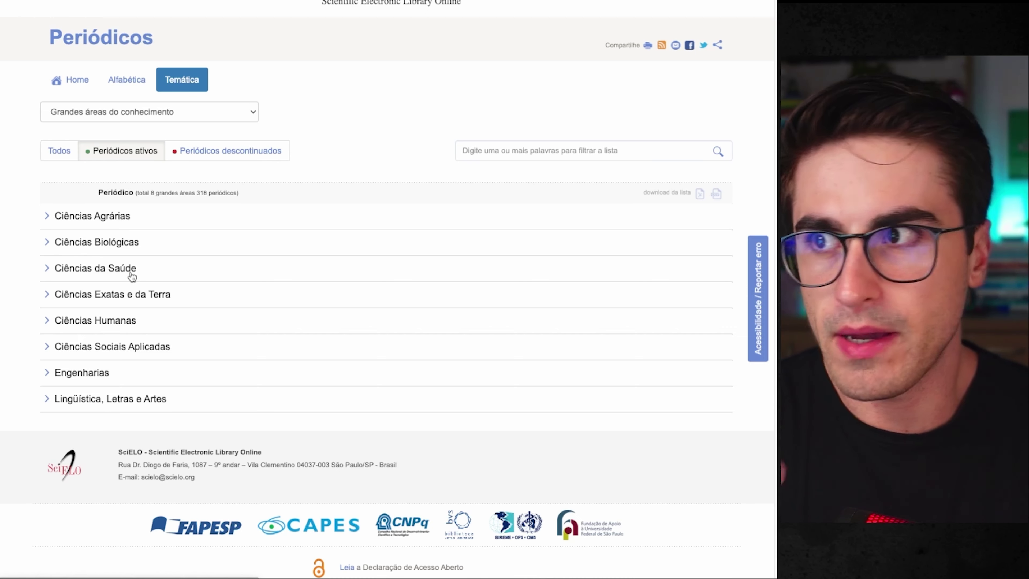
{"action": "scroll", "coordinate": [202, 294], "scroll_direction": "up", "scroll_amount": 3}
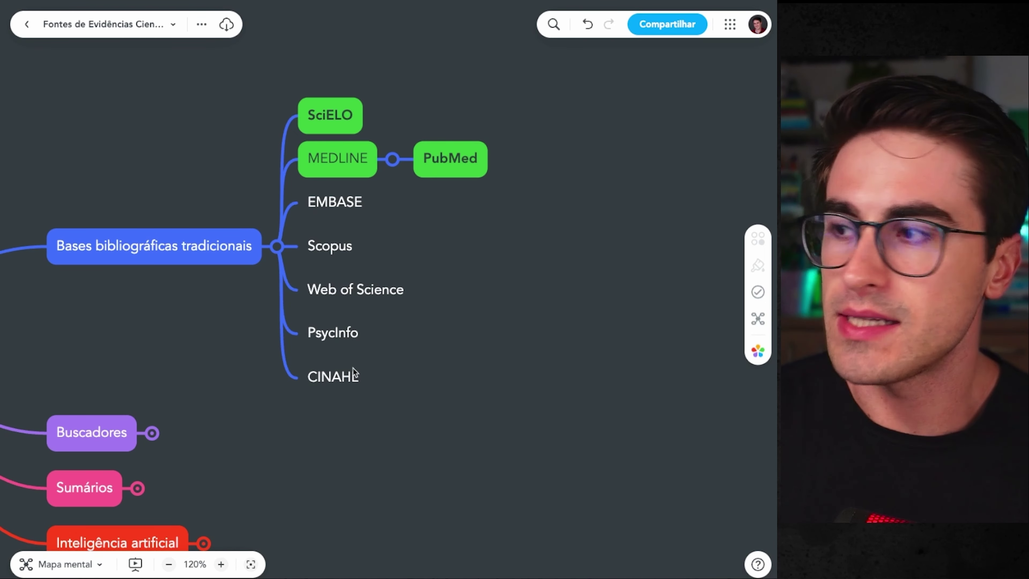
Point out the MEDLINE topic and its PubMed subtopic in the mind map.
{"action": "left_click", "coordinate": [345, 159]}
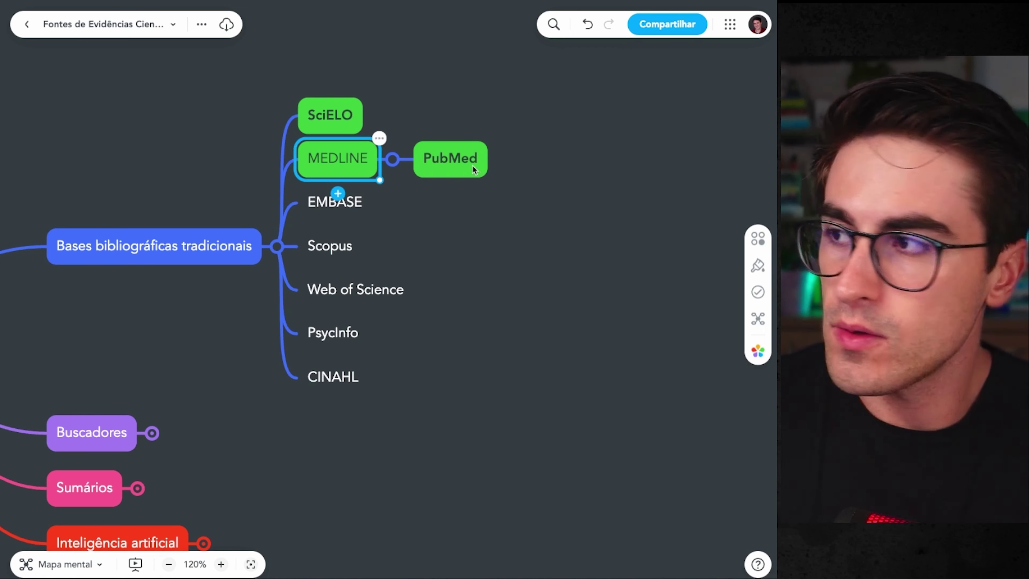
{"action": "left_click", "coordinate": [473, 166]}
{"action": "left_click", "coordinate": [487, 104]}
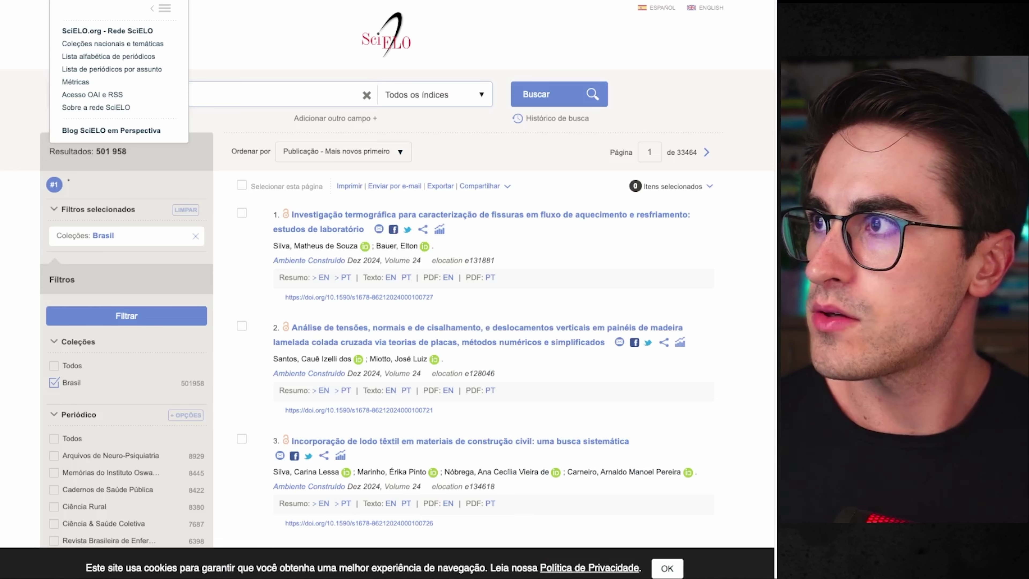
Open the PubMed website in the browser and go to its Advanced Search Builder.
{"action": "left_click", "coordinate": [533, 0]}
{"action": "type", "text": "pubmed"}
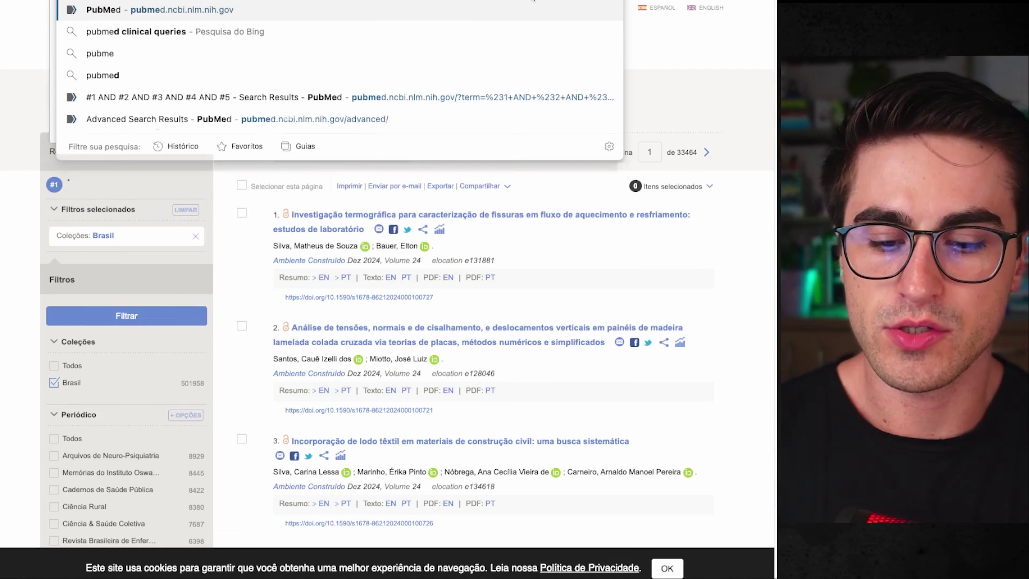
{"action": "key", "text": "Return"}
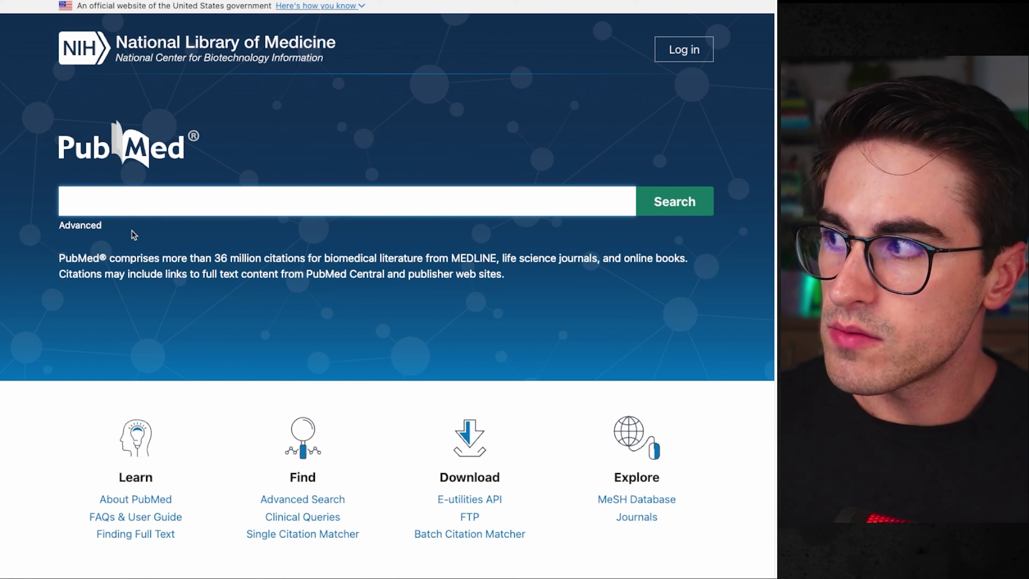
{"action": "left_click", "coordinate": [89, 225]}
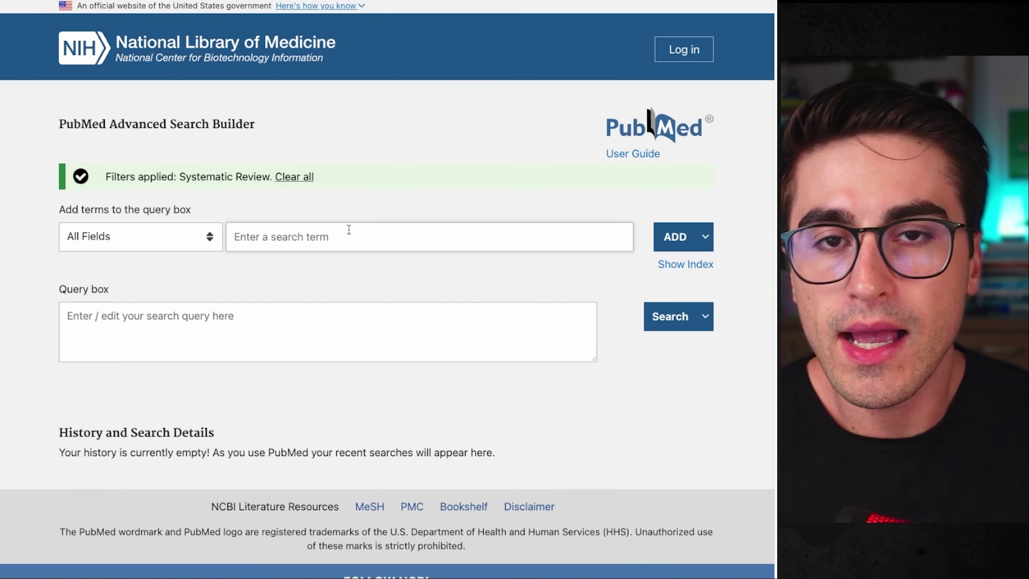
With the Systematic Review filter cleared, search PubMed for "creatine" from the query box and skim the results.
{"action": "left_click", "coordinate": [347, 232]}
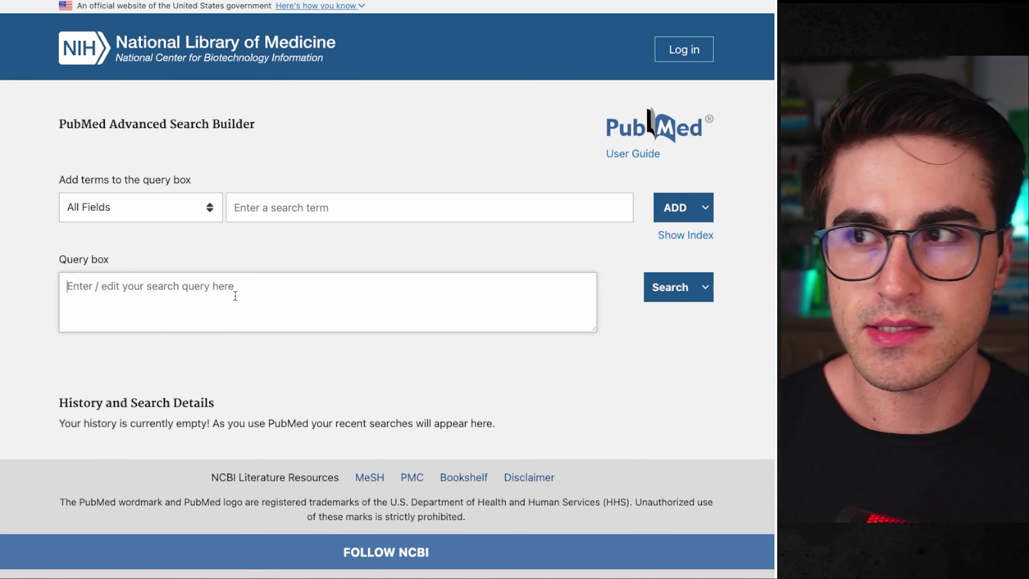
{"action": "left_click", "coordinate": [235, 296]}
{"action": "type", "text": "creatine"}
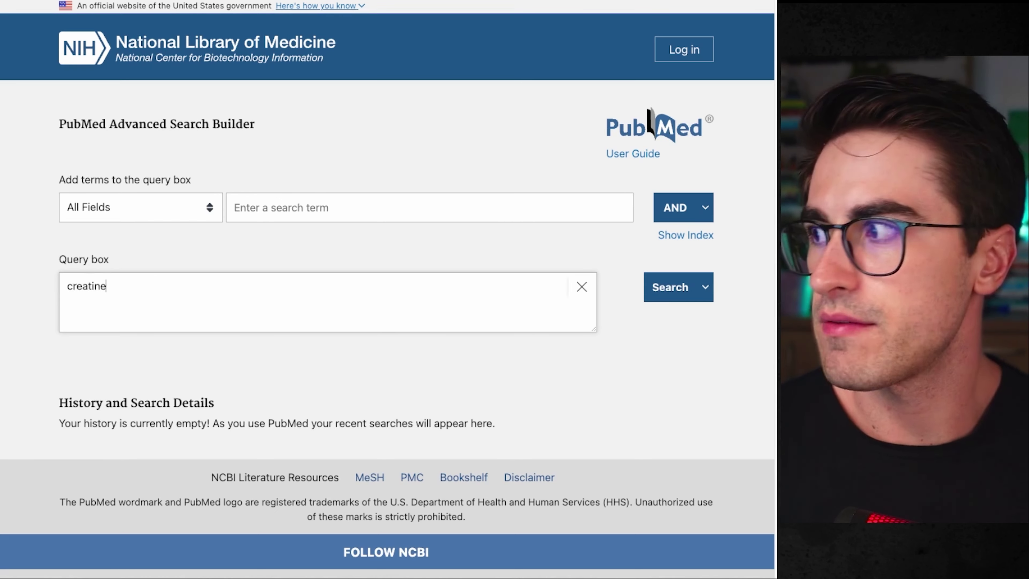
{"action": "left_click", "coordinate": [672, 292]}
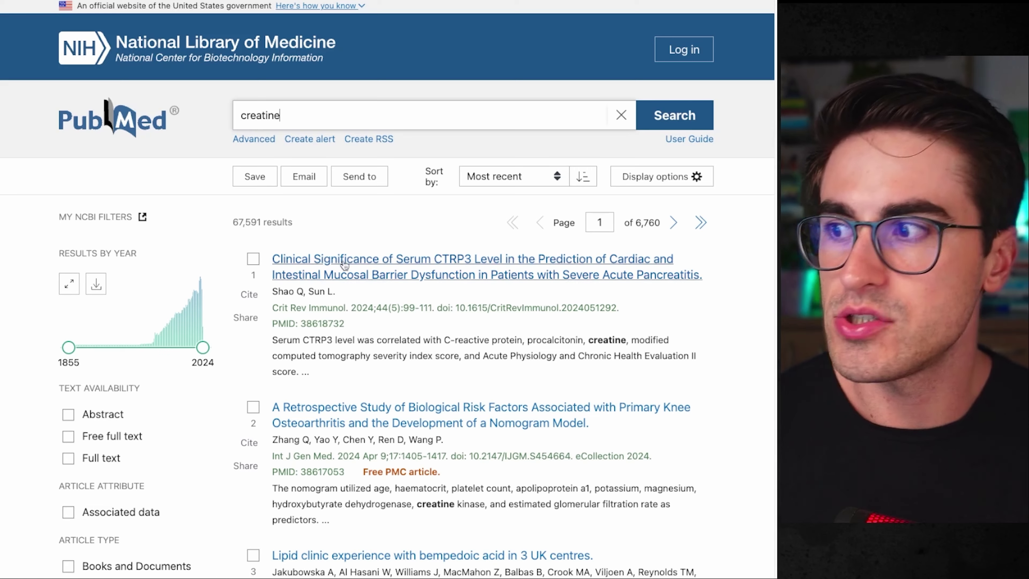
{"action": "scroll", "coordinate": [349, 350], "scroll_direction": "down", "scroll_amount": 3}
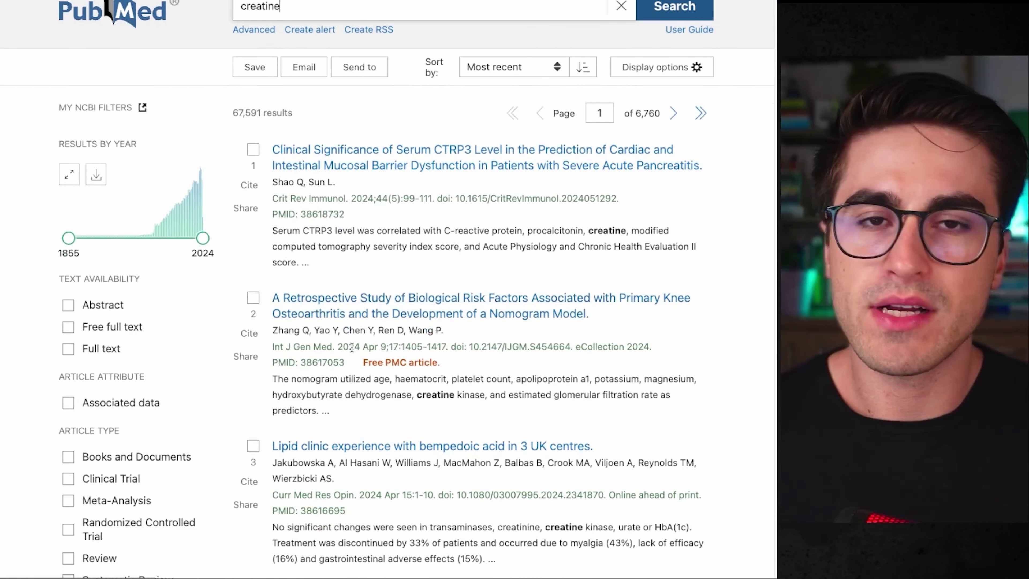
{"action": "scroll", "coordinate": [412, 292], "scroll_direction": "up", "scroll_amount": 3}
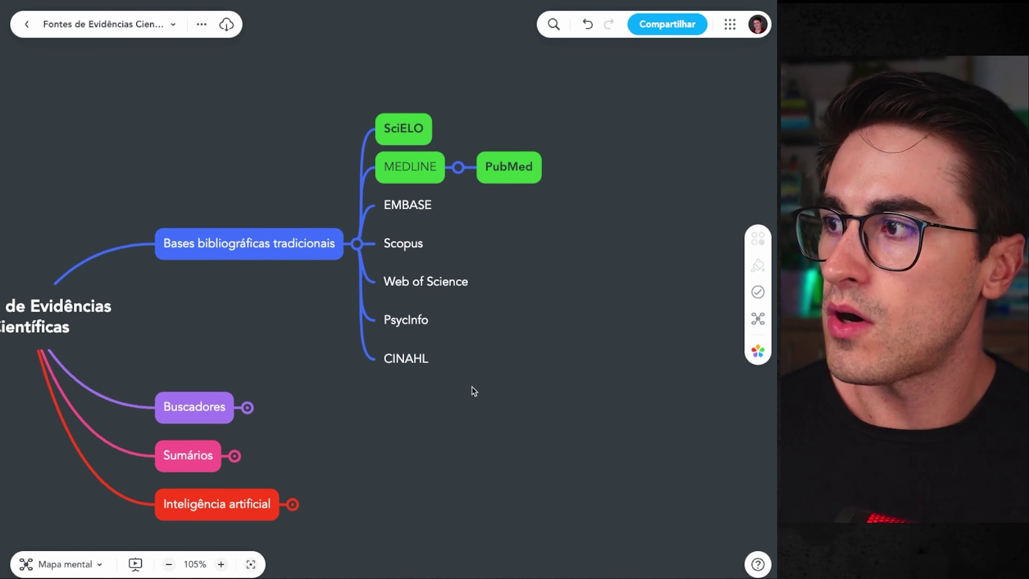
In the mind map, collapse the "Bases bibliográficas tradicionais" branch and expand "Buscadores".
{"action": "scroll", "coordinate": [474, 392], "scroll_direction": "left", "scroll_amount": 3}
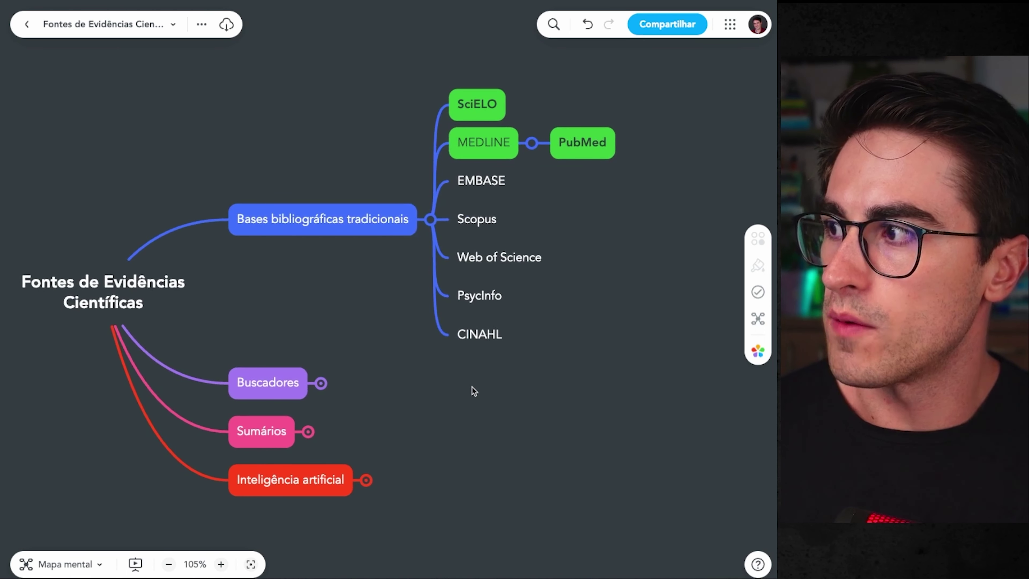
{"action": "left_click", "coordinate": [431, 221]}
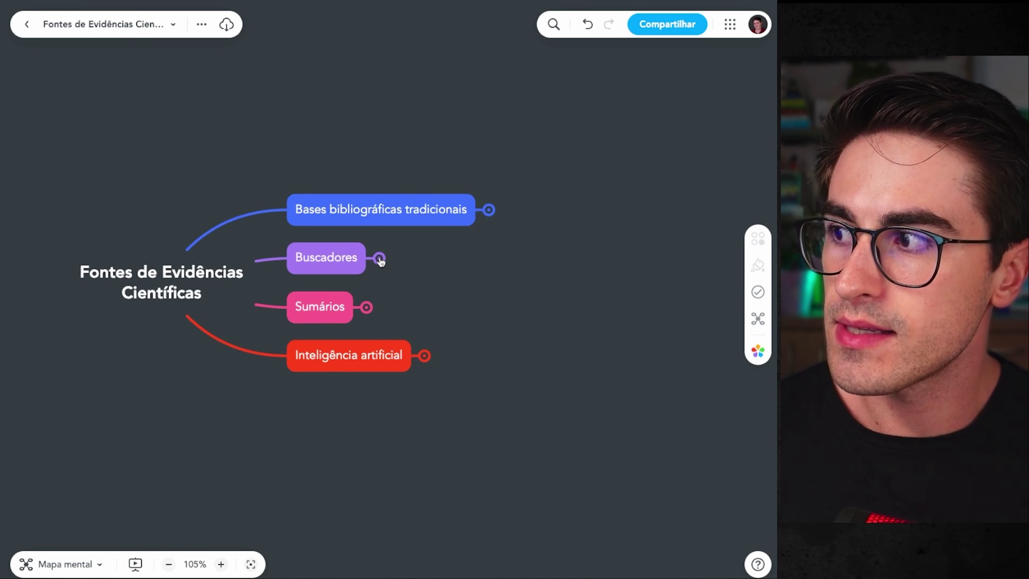
{"action": "left_click", "coordinate": [380, 259]}
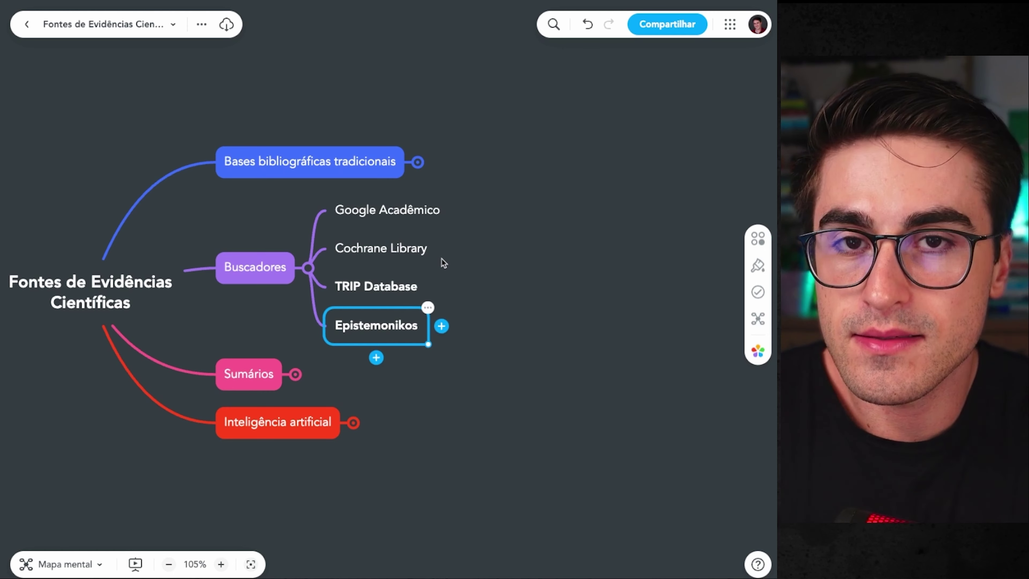
Point out Google Acadêmico and Cochrane Library in the Buscadores branch, focusing on each topic in turn.
{"action": "left_click", "coordinate": [411, 214]}
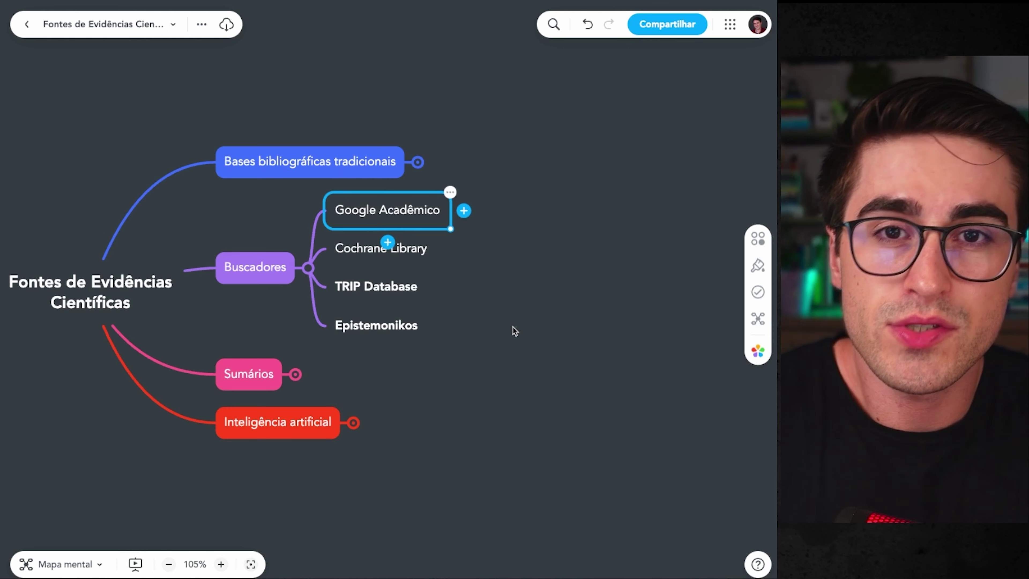
{"action": "left_click", "coordinate": [514, 330]}
{"action": "left_click", "coordinate": [465, 221]}
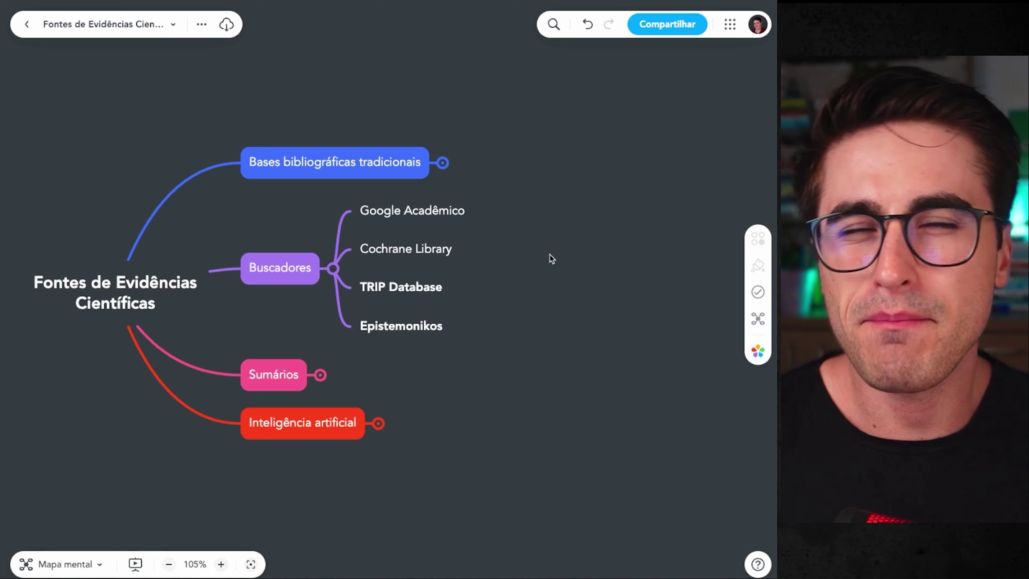
{"action": "left_click", "coordinate": [437, 210]}
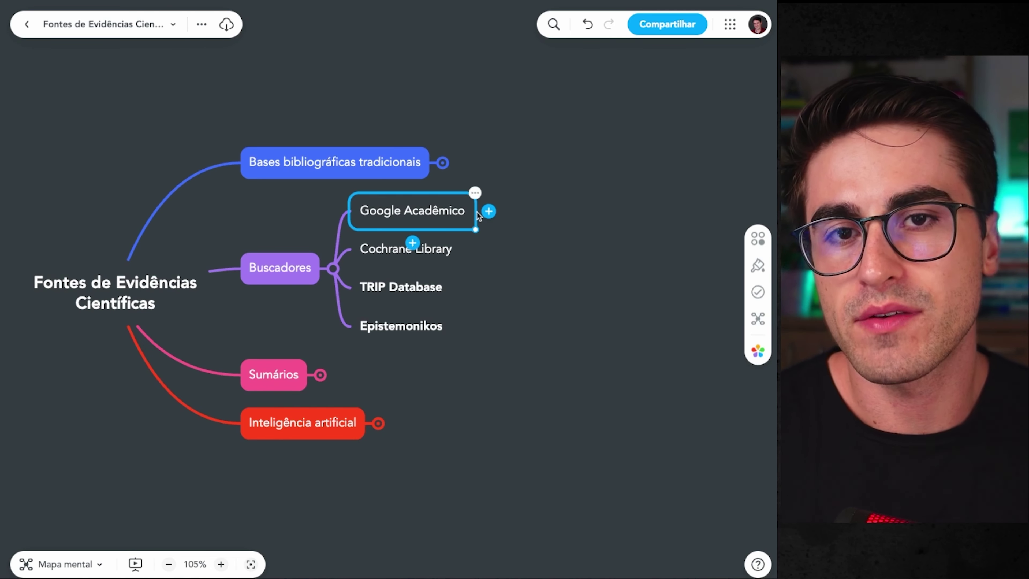
{"action": "key", "text": "Down"}
{"action": "scroll", "coordinate": [518, 207], "scroll_direction": "up", "scroll_amount": 3}
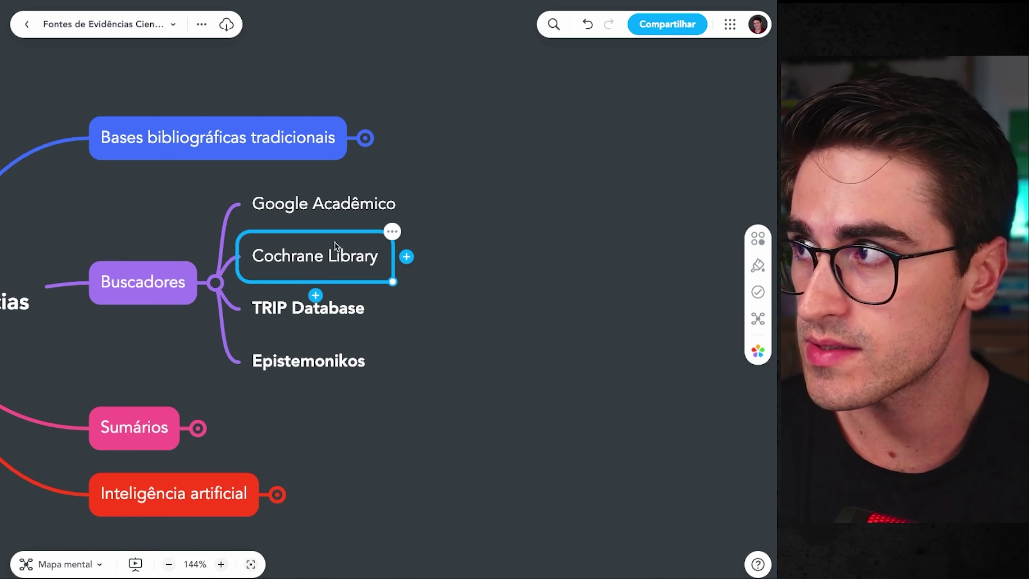
{"action": "left_click", "coordinate": [342, 255]}
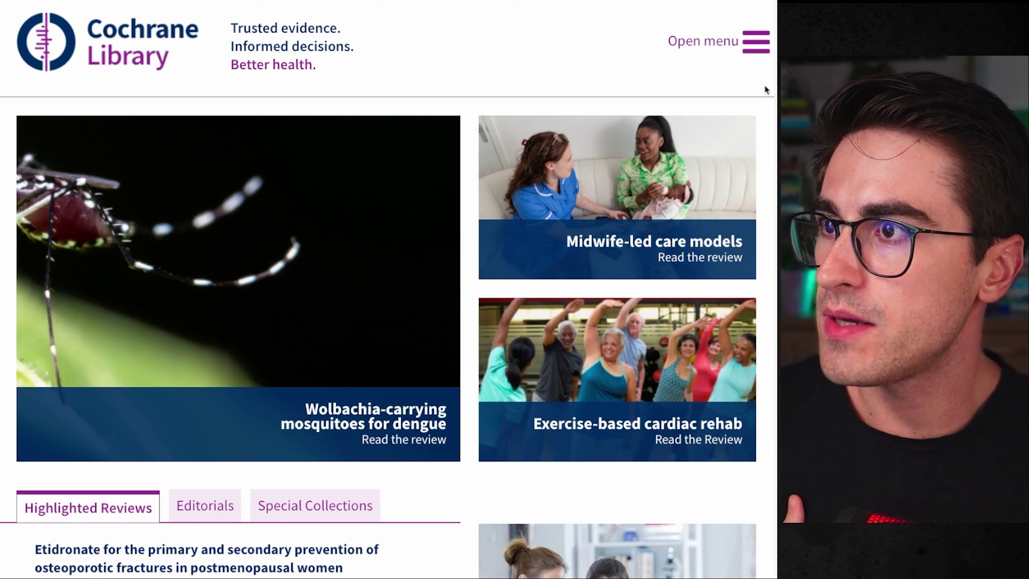
On the Cochrane Library site, open Search Reviews (CDSR) and look over the list of Cochrane Reviews.
{"action": "scroll", "coordinate": [387, 289], "scroll_direction": "down", "scroll_amount": 1}
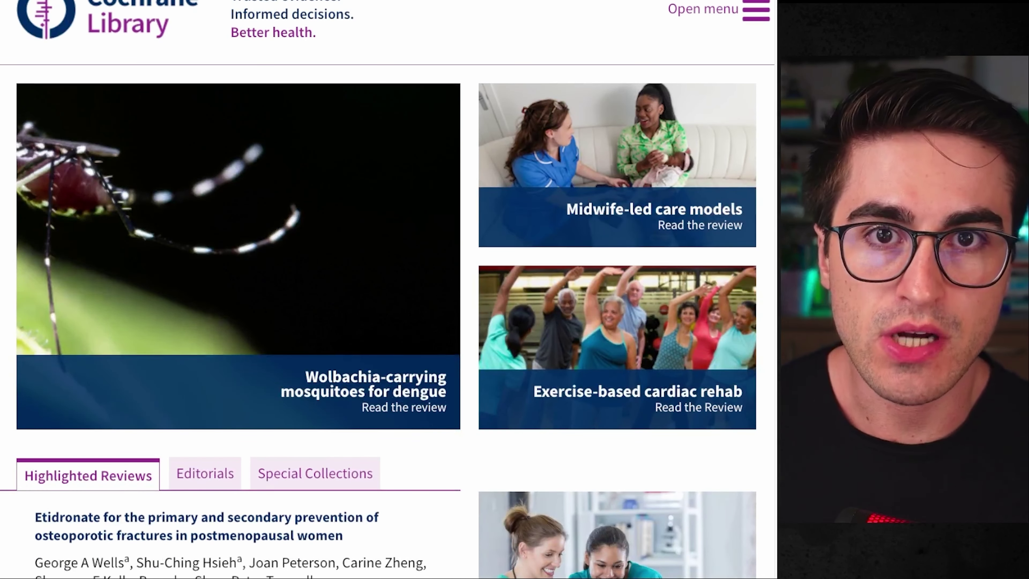
{"action": "scroll", "coordinate": [388, 290], "scroll_direction": "up", "scroll_amount": 1}
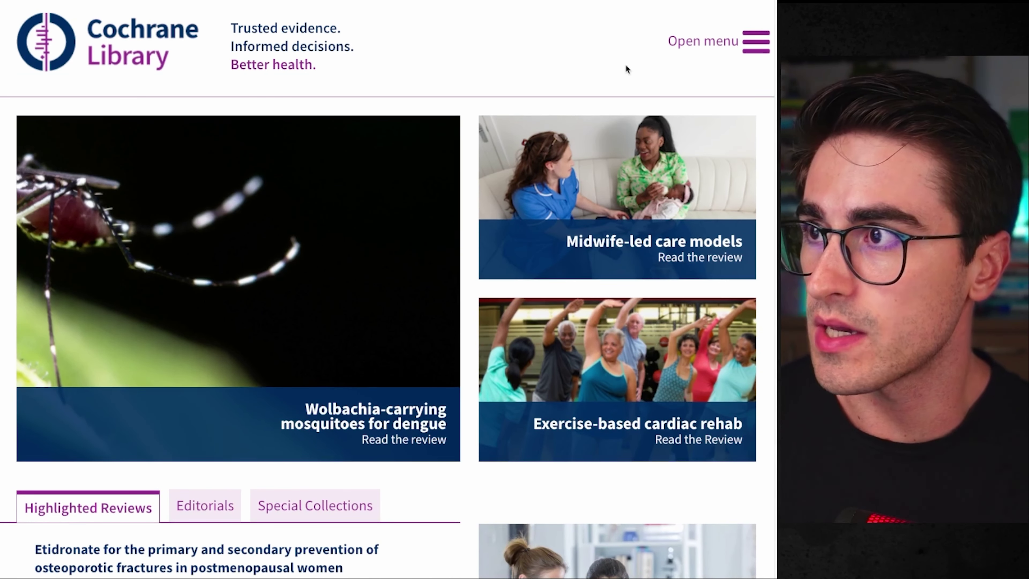
{"action": "left_click", "coordinate": [721, 46]}
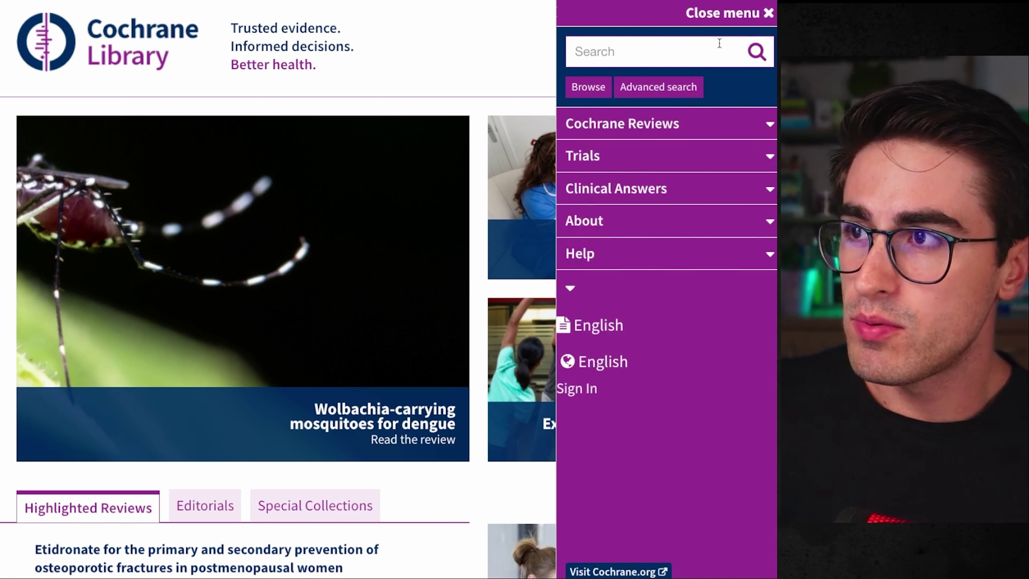
{"action": "left_click", "coordinate": [753, 126]}
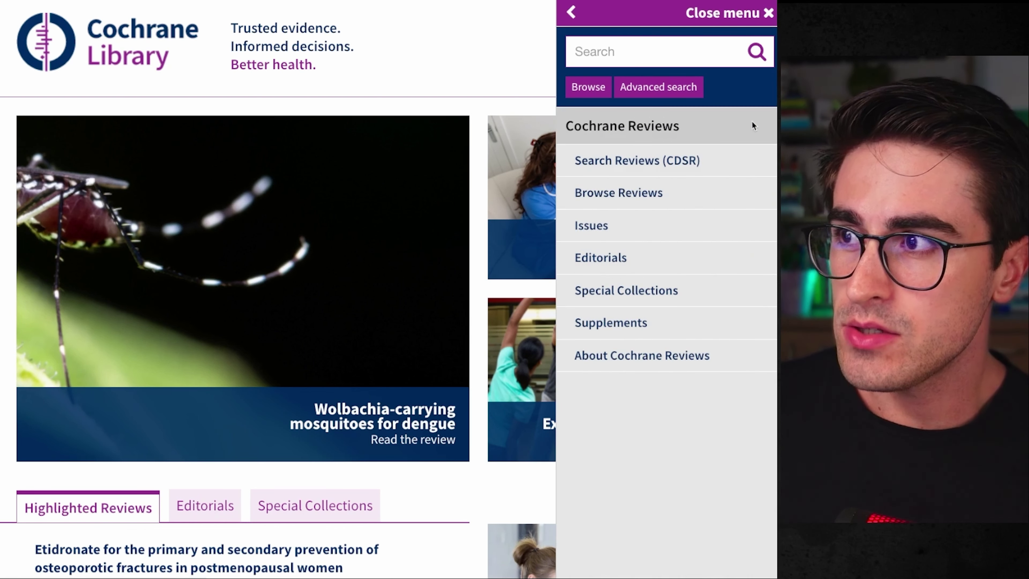
{"action": "left_click", "coordinate": [677, 161]}
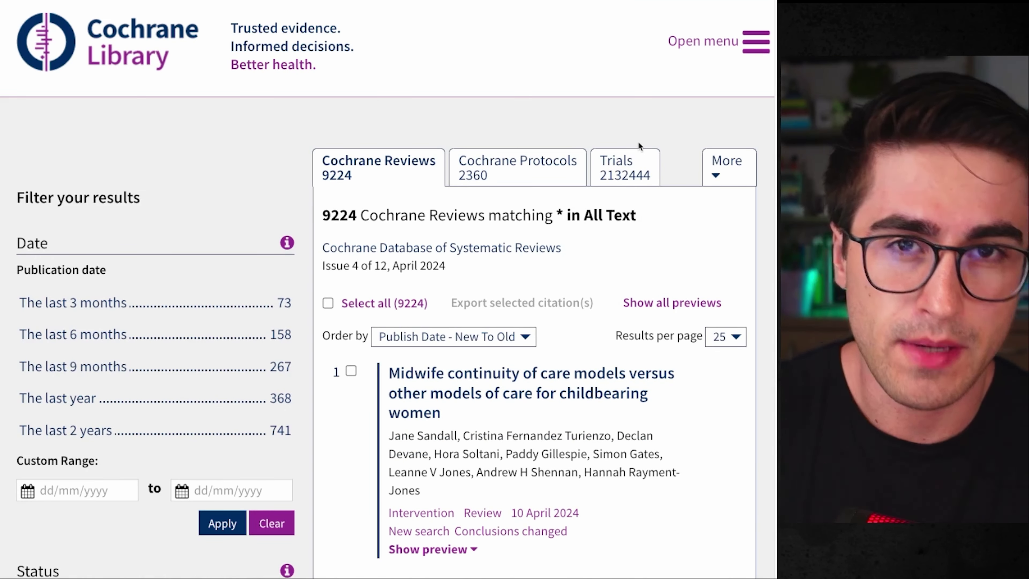
{"action": "scroll", "coordinate": [273, 117], "scroll_direction": "down", "scroll_amount": 4}
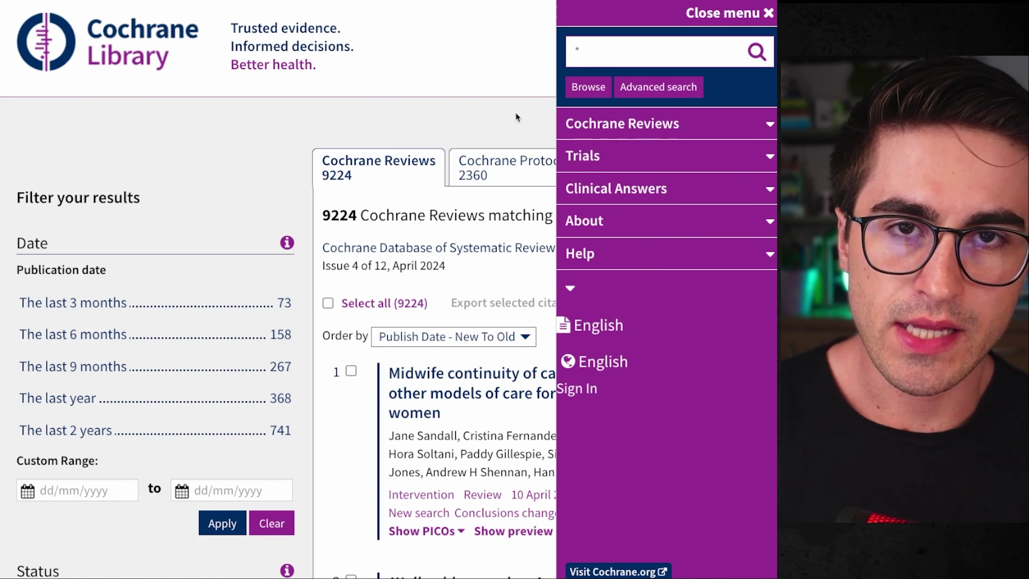
Open Search Trials (CENTRAL) on the Cochrane Library and point out the number of matching trials.
{"action": "left_click", "coordinate": [629, 162]}
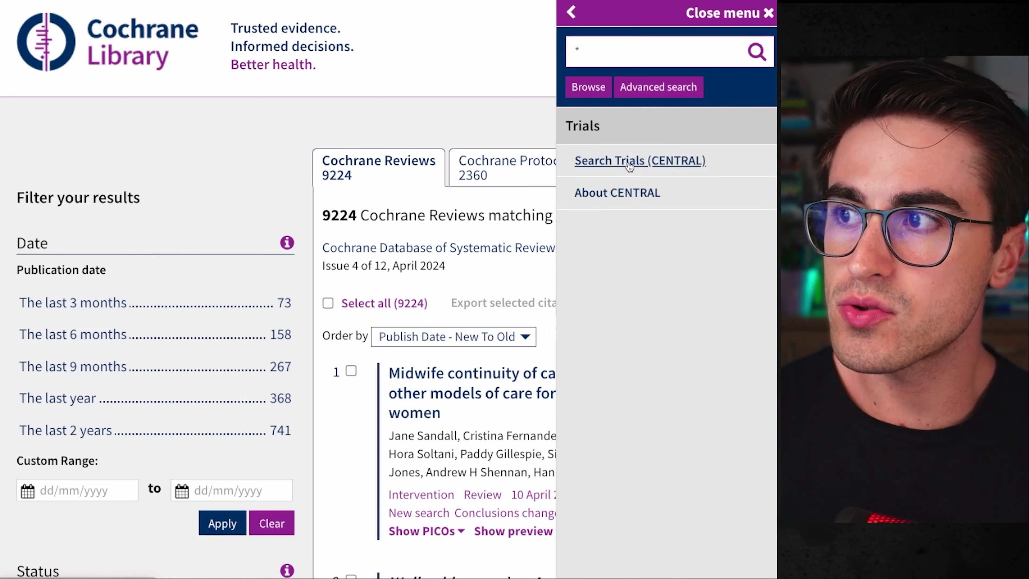
{"action": "left_click", "coordinate": [629, 162]}
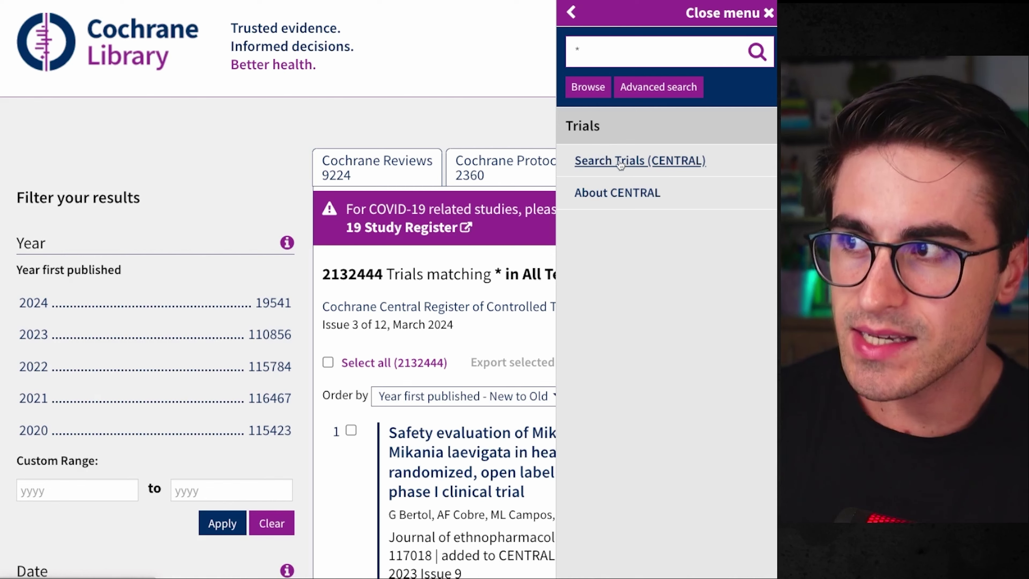
{"action": "left_click", "coordinate": [658, 167]}
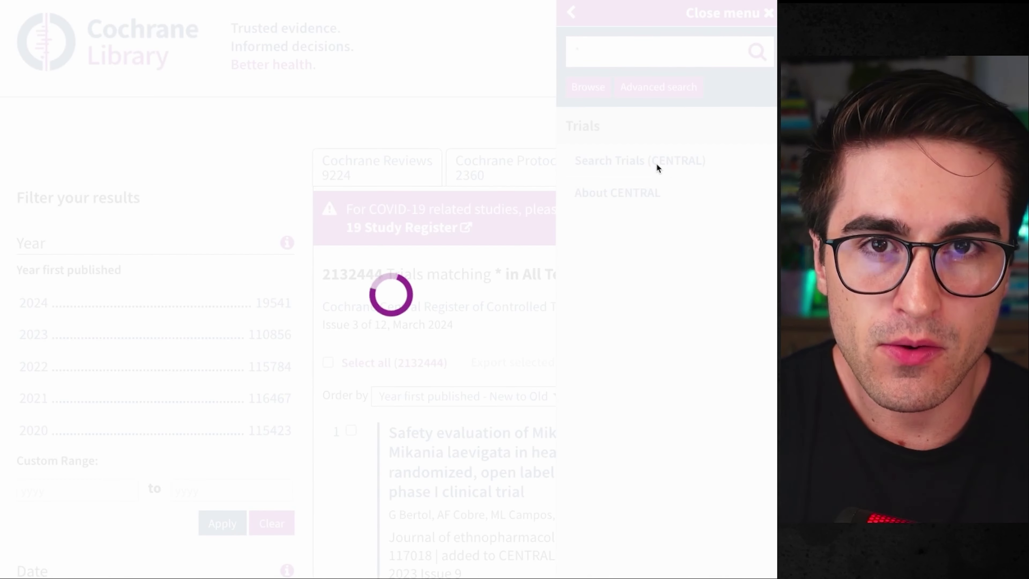
{"action": "scroll", "coordinate": [528, 128], "scroll_direction": "down", "scroll_amount": 2}
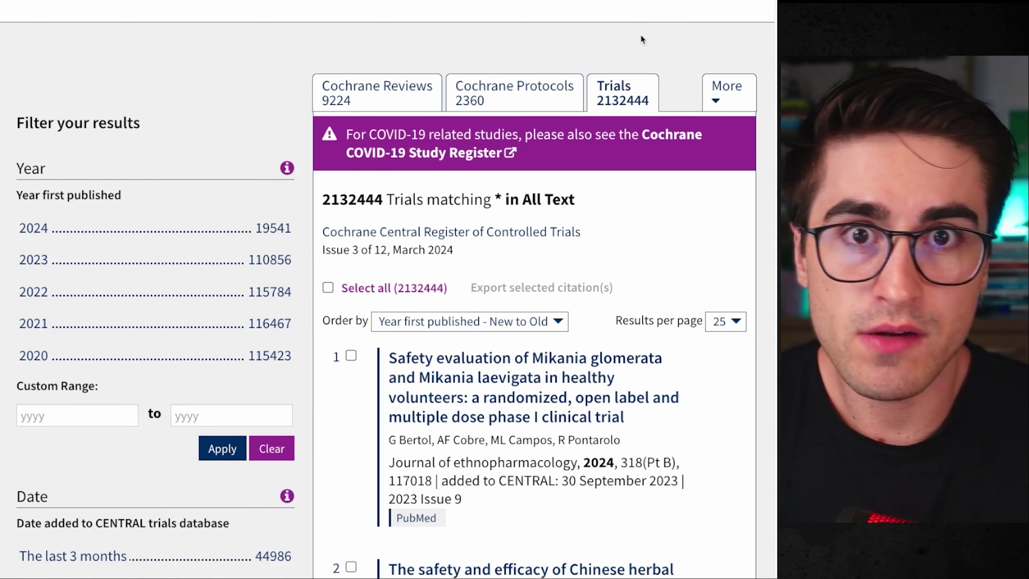
{"action": "left_click_drag", "start_coordinate": [383, 200], "coordinate": [356, 203]}
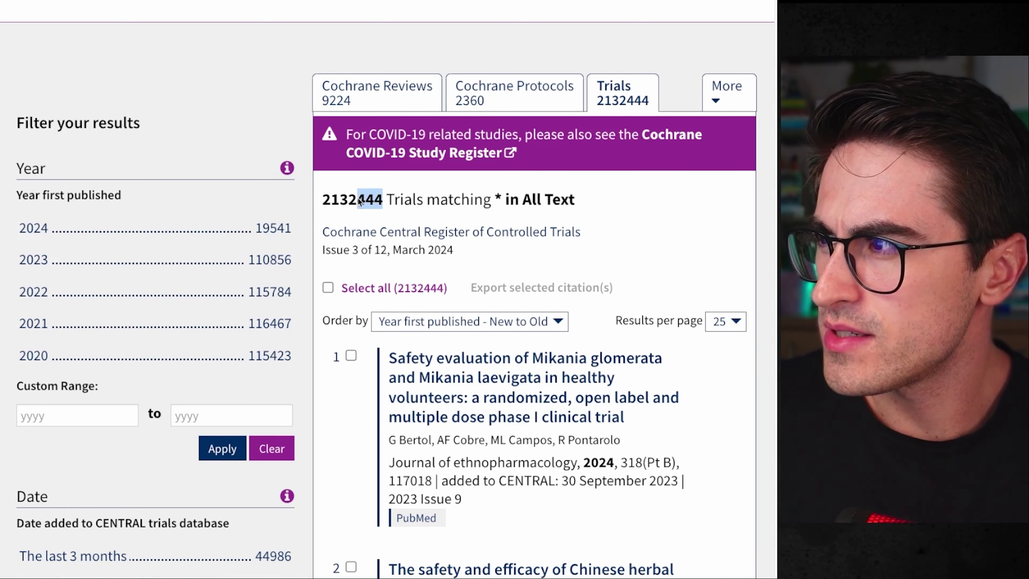
{"action": "left_click", "coordinate": [356, 217]}
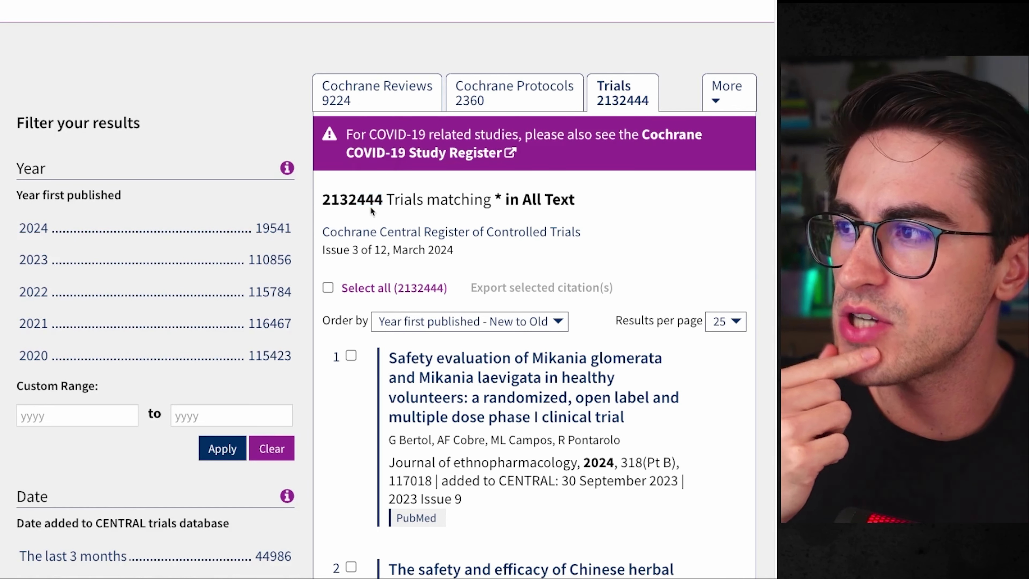
Look over the list of controlled trials and the year and date filters in the Cochrane Library's CENTRAL results.
{"action": "scroll", "coordinate": [377, 237], "scroll_direction": "down", "scroll_amount": 2}
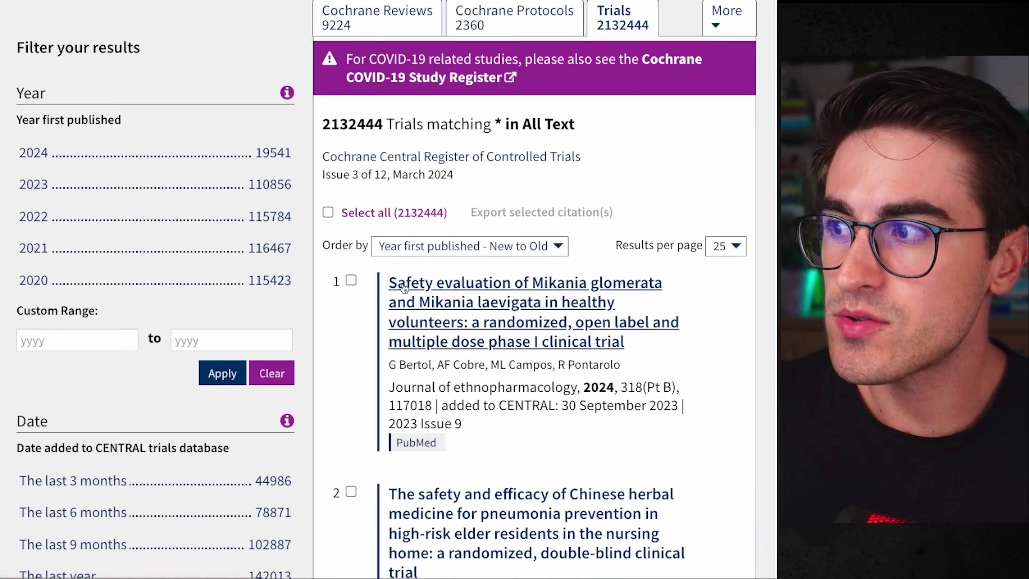
{"action": "scroll", "coordinate": [405, 292], "scroll_direction": "down", "scroll_amount": 1}
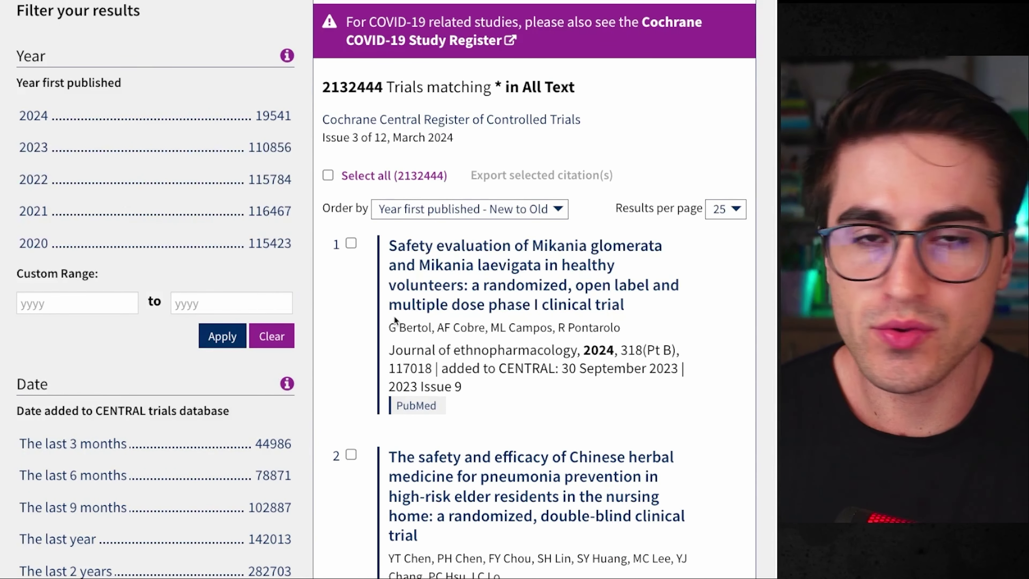
{"action": "scroll", "coordinate": [539, 312], "scroll_direction": "up", "scroll_amount": 5}
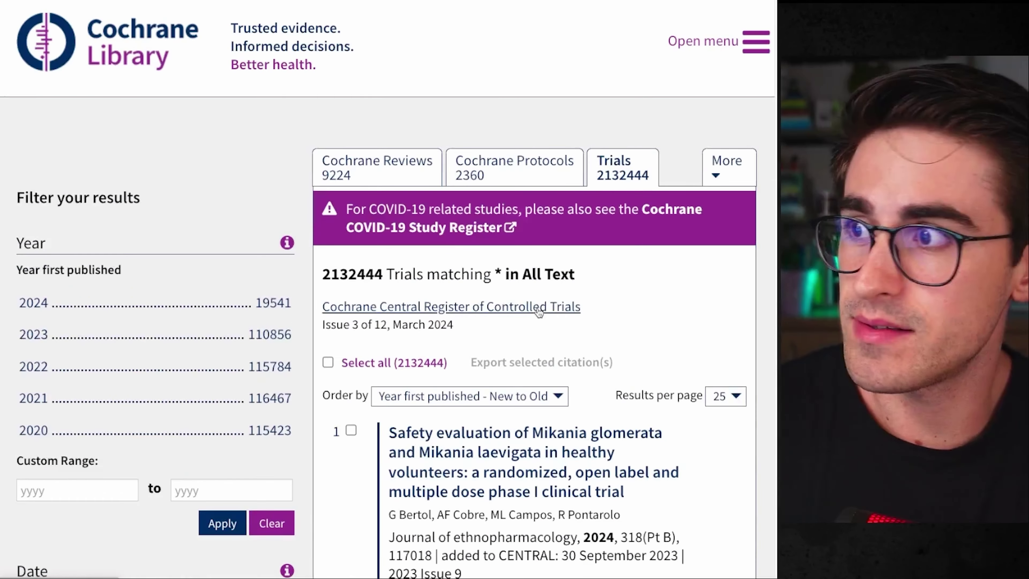
{"action": "scroll", "coordinate": [321, 316], "scroll_direction": "down", "scroll_amount": 3}
{"action": "scroll", "coordinate": [377, 313], "scroll_direction": "up", "scroll_amount": 3}
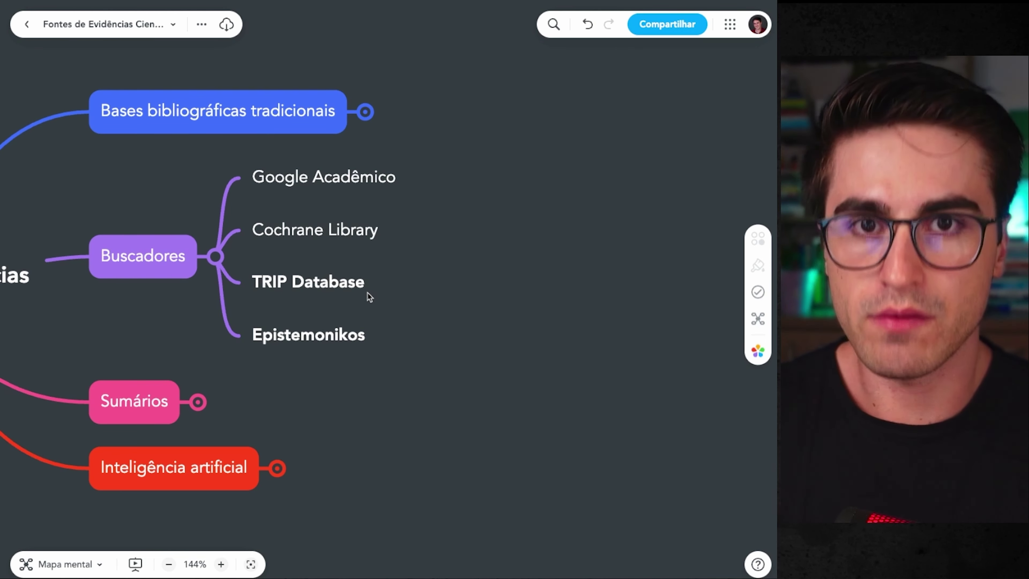
Back in the mind map, point out TRIP Database and Epistemonikos in the Buscadores branch, alternating focus between the two topics.
{"action": "left_click", "coordinate": [346, 292]}
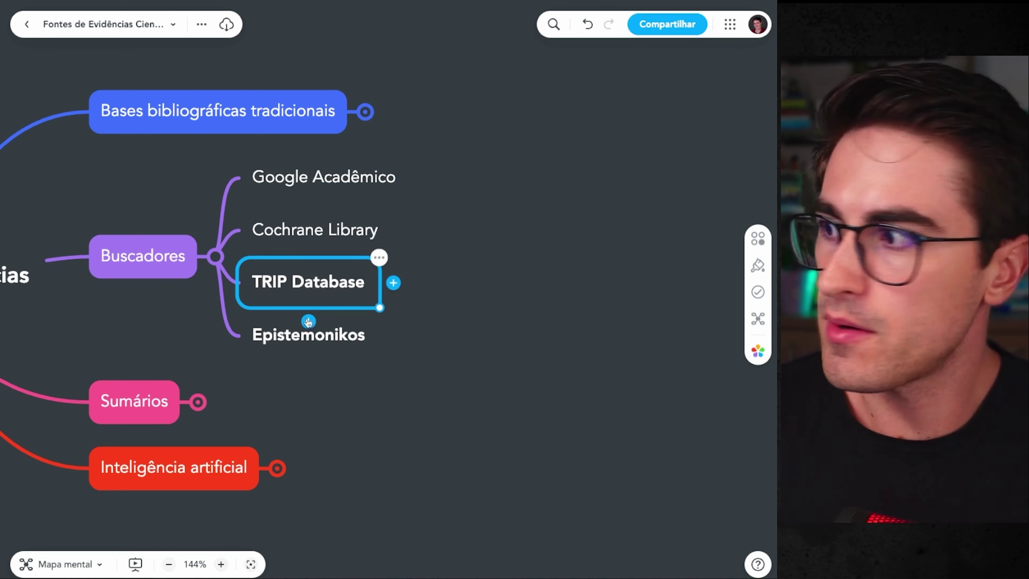
{"action": "left_click", "coordinate": [328, 335]}
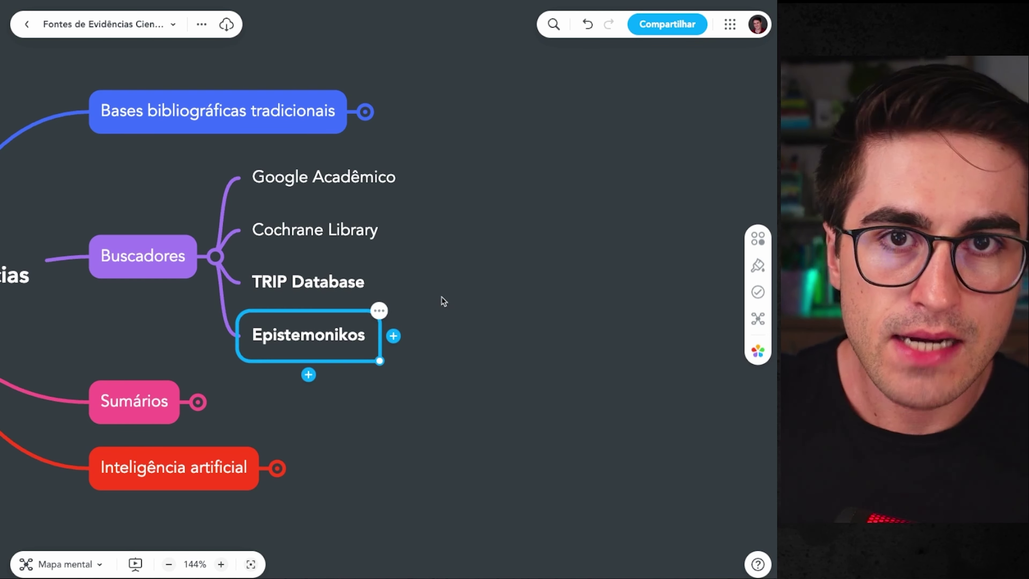
{"action": "left_click", "coordinate": [333, 284]}
{"action": "left_click", "coordinate": [335, 340]}
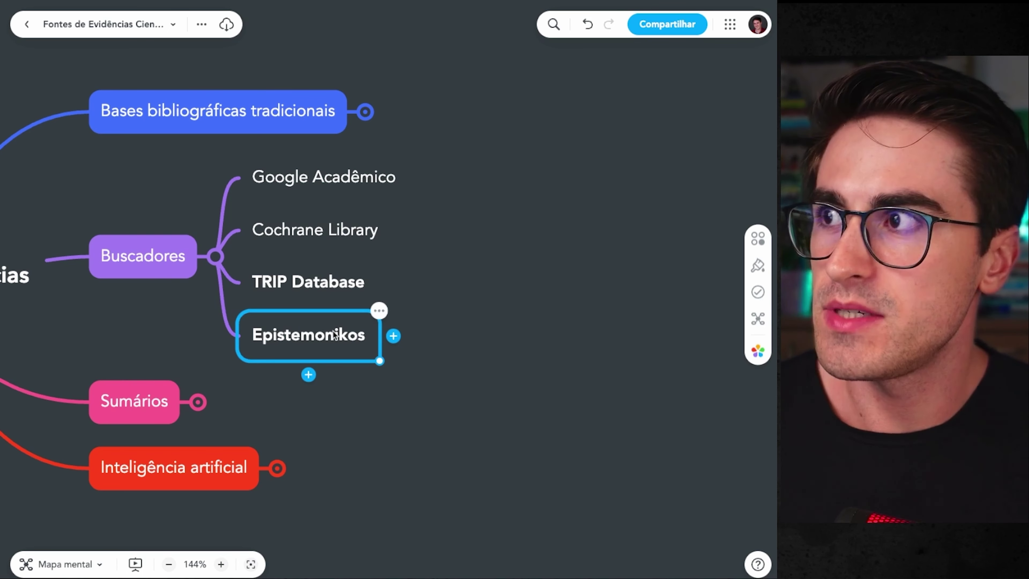
{"action": "left_click", "coordinate": [304, 293]}
{"action": "left_click", "coordinate": [326, 324]}
{"action": "left_click", "coordinate": [333, 292]}
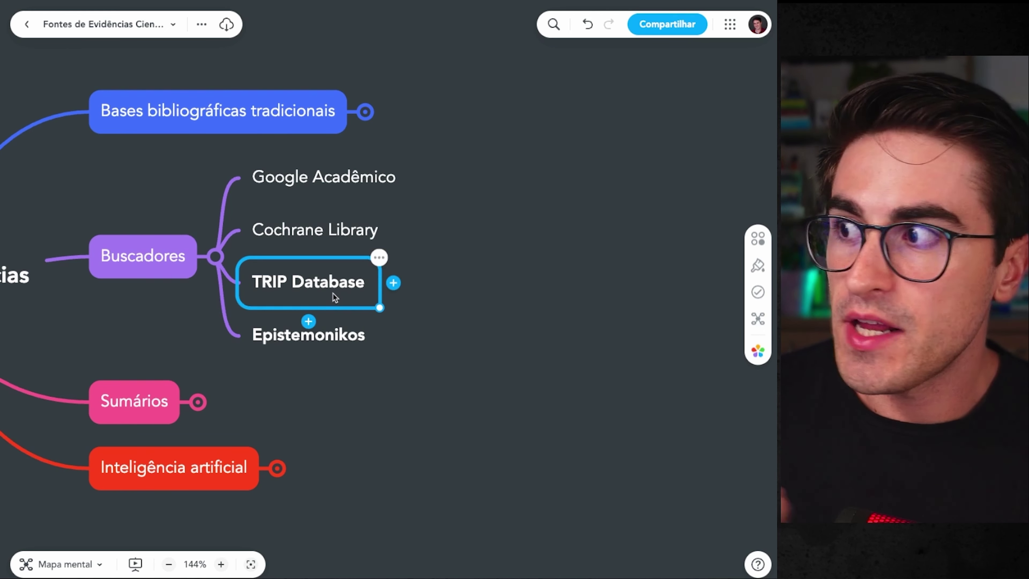
Point out Cochrane Library and Google Acadêmico, and briefly expand and collapse the "Bases bibliográficas tradicionais" branch for comparison.
{"action": "left_click", "coordinate": [337, 228]}
{"action": "left_click", "coordinate": [372, 186]}
{"action": "left_click", "coordinate": [367, 114]}
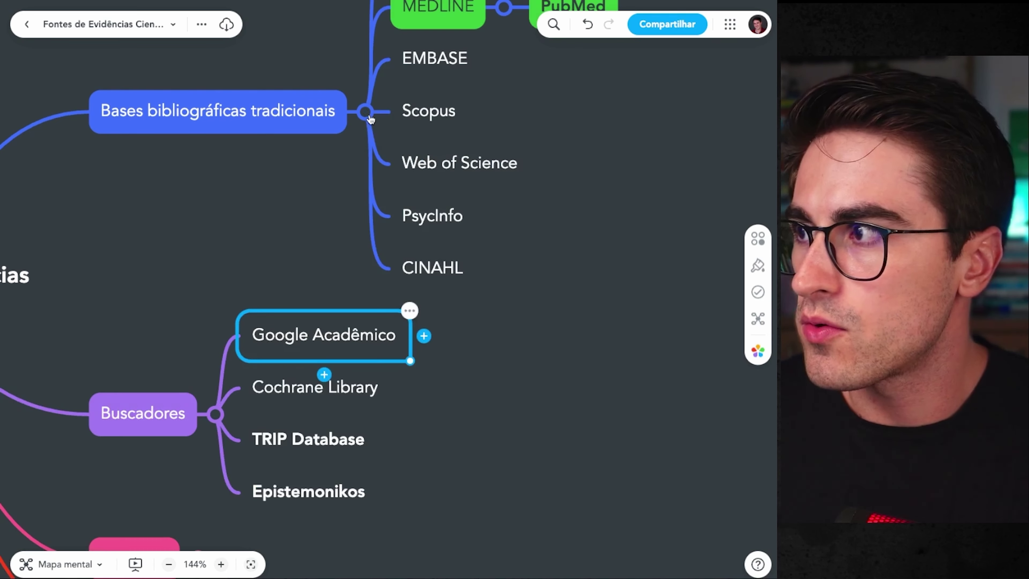
{"action": "left_click", "coordinate": [370, 118]}
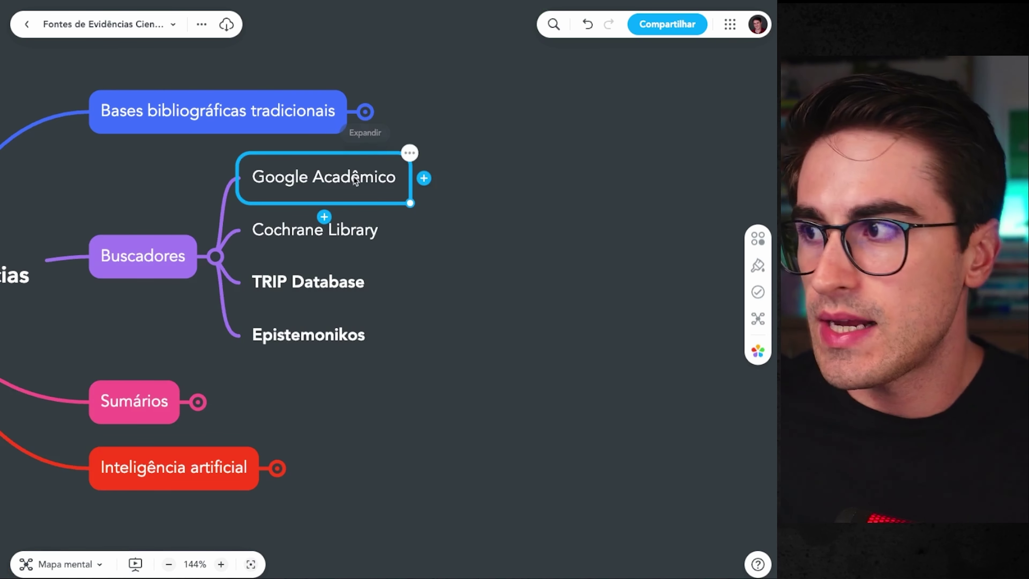
Return the focus to the TRIP Database and Epistemonikos topics before switching to the Trip medical database website.
{"action": "left_click", "coordinate": [311, 292]}
{"action": "left_click", "coordinate": [318, 335]}
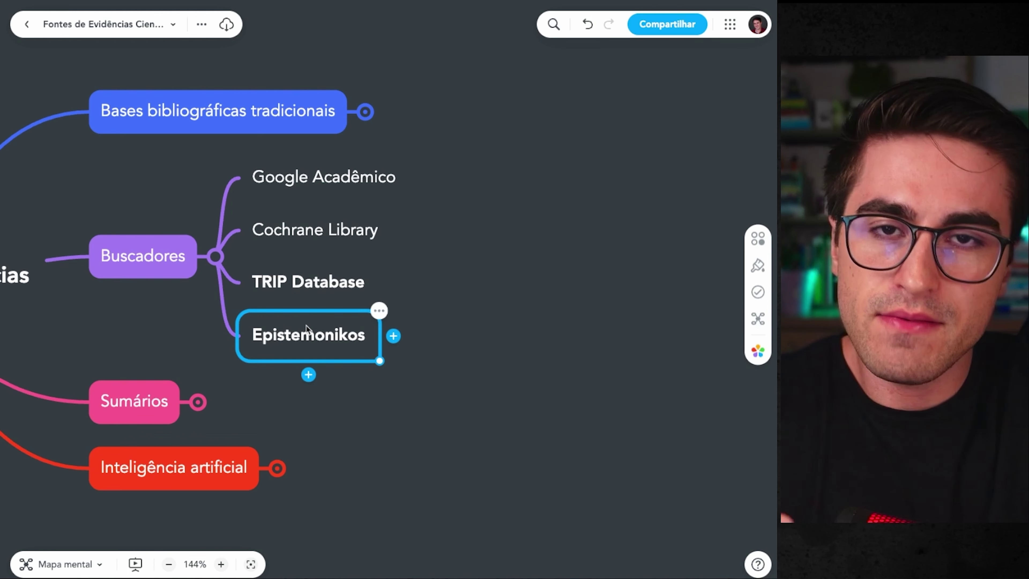
{"action": "left_click", "coordinate": [349, 285]}
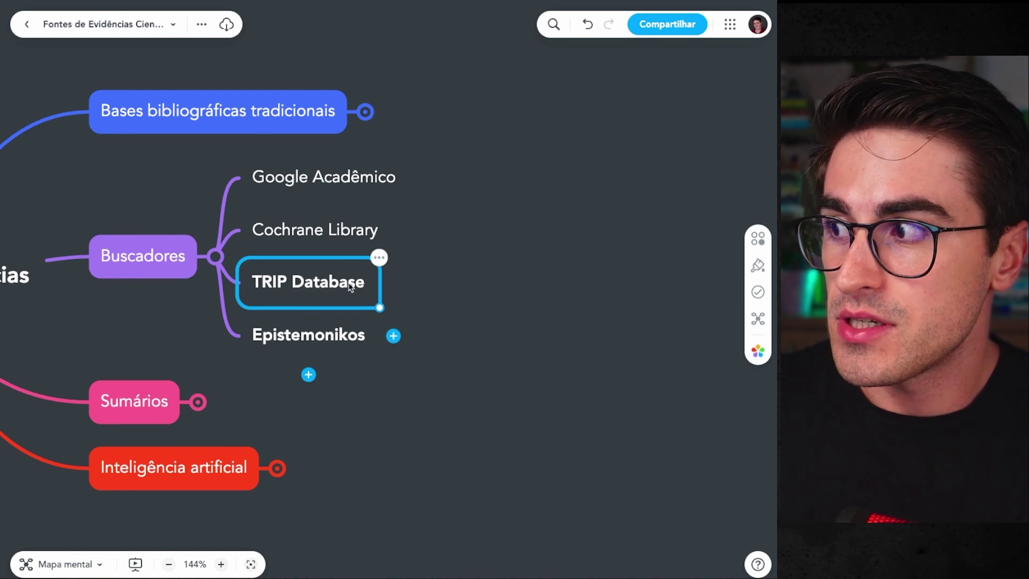
{"action": "left_click", "coordinate": [340, 332]}
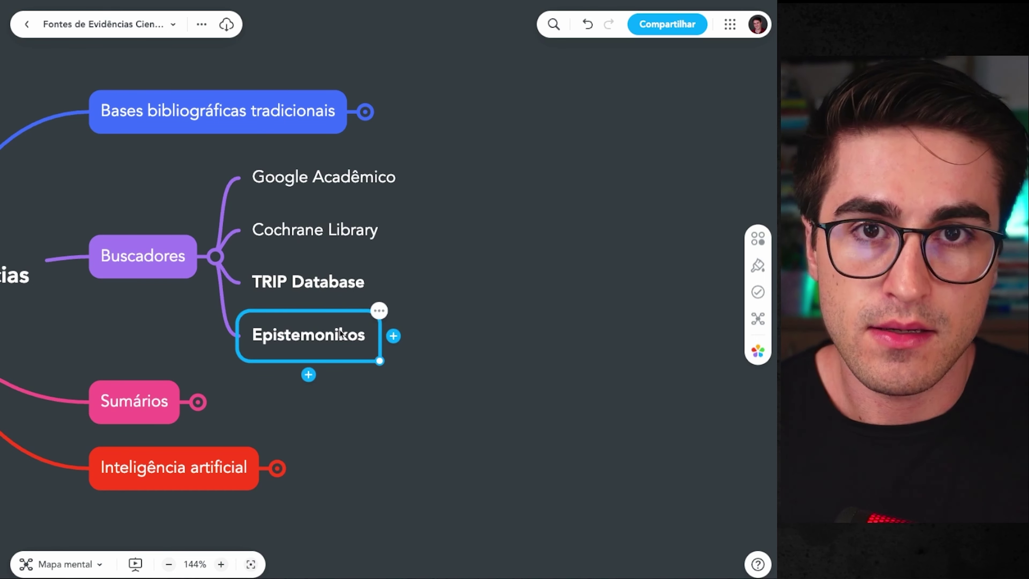
{"action": "key", "text": "Escape"}
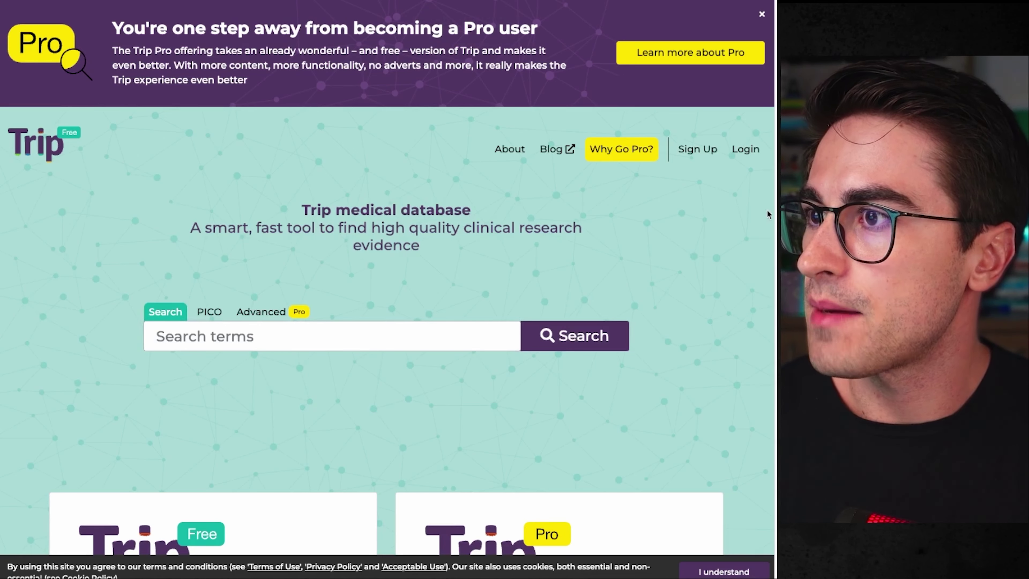
Look over the Trip home page, including the descriptions of the Free and Pro versions.
{"action": "scroll", "coordinate": [770, 227], "scroll_direction": "down", "scroll_amount": 6}
{"action": "scroll", "coordinate": [770, 309], "scroll_direction": "up", "scroll_amount": 1}
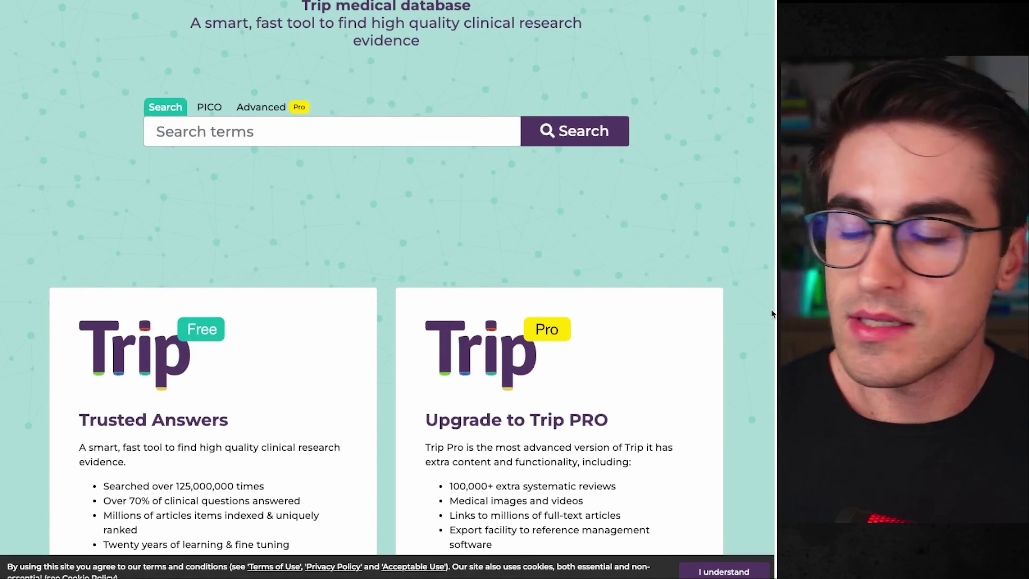
{"action": "scroll", "coordinate": [771, 309], "scroll_direction": "down", "scroll_amount": 2}
{"action": "scroll", "coordinate": [254, 374], "scroll_direction": "up", "scroll_amount": 7}
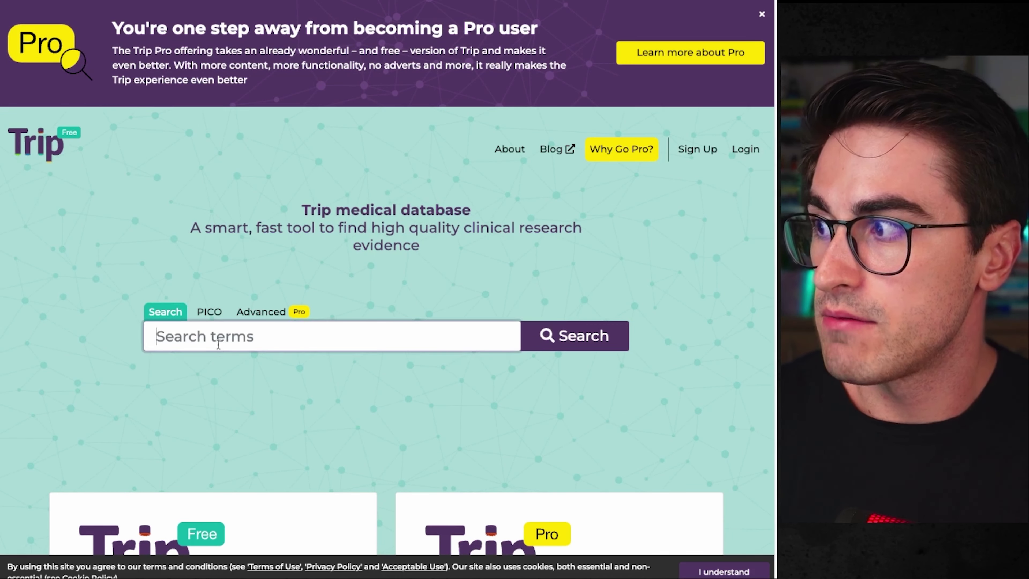
Open Trip's PICO search form and point out its Population, Intervention, Comparison and Outcome fields.
{"action": "left_click", "coordinate": [218, 319]}
{"action": "scroll", "coordinate": [218, 319], "scroll_direction": "down", "scroll_amount": 2}
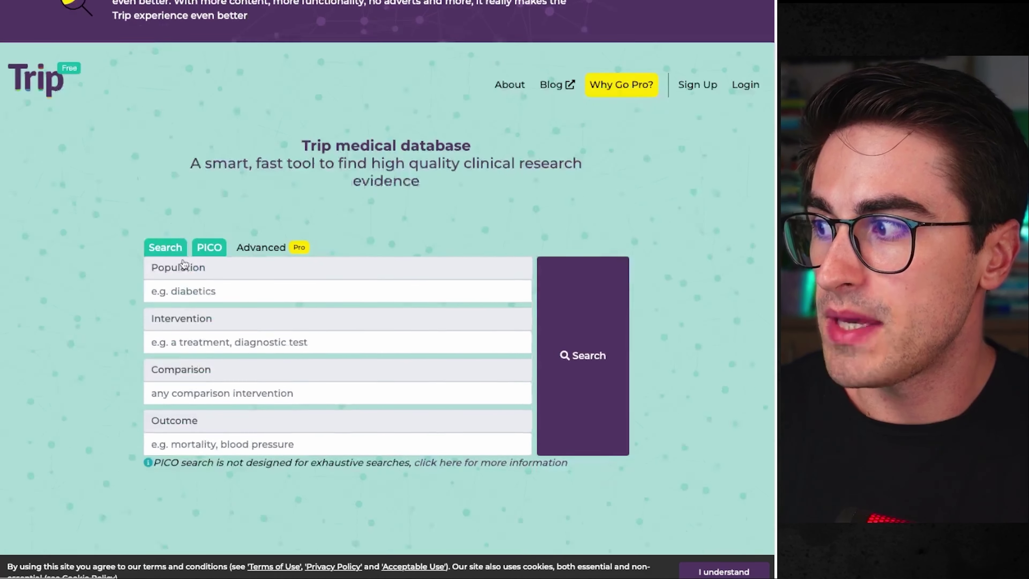
{"action": "left_click", "coordinate": [199, 278]}
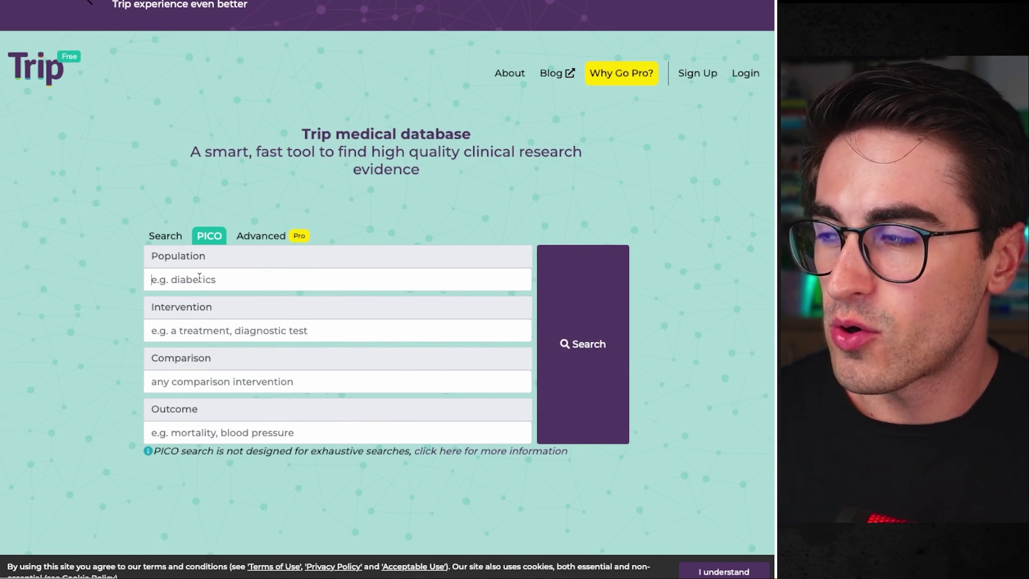
{"action": "left_click", "coordinate": [247, 330]}
{"action": "left_click", "coordinate": [249, 377]}
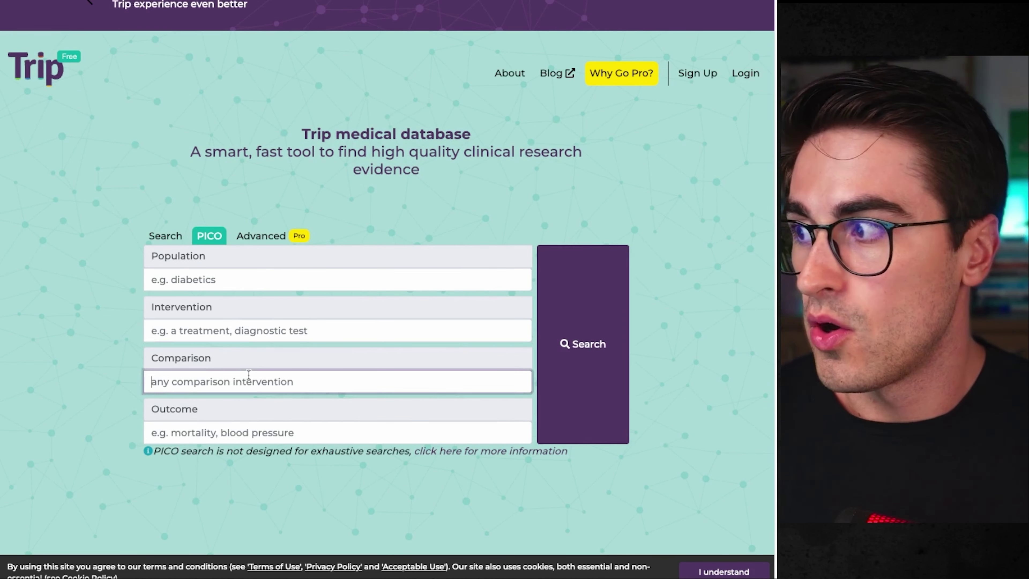
{"action": "left_click", "coordinate": [252, 424]}
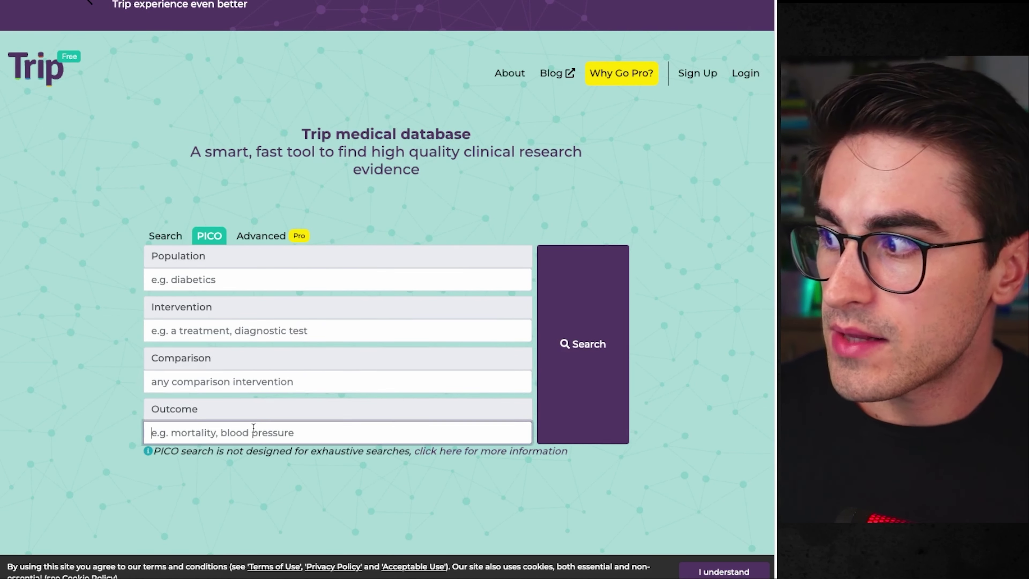
Compare Trip's standard search form with the PICO form, ending on the standard one.
{"action": "left_click", "coordinate": [165, 236]}
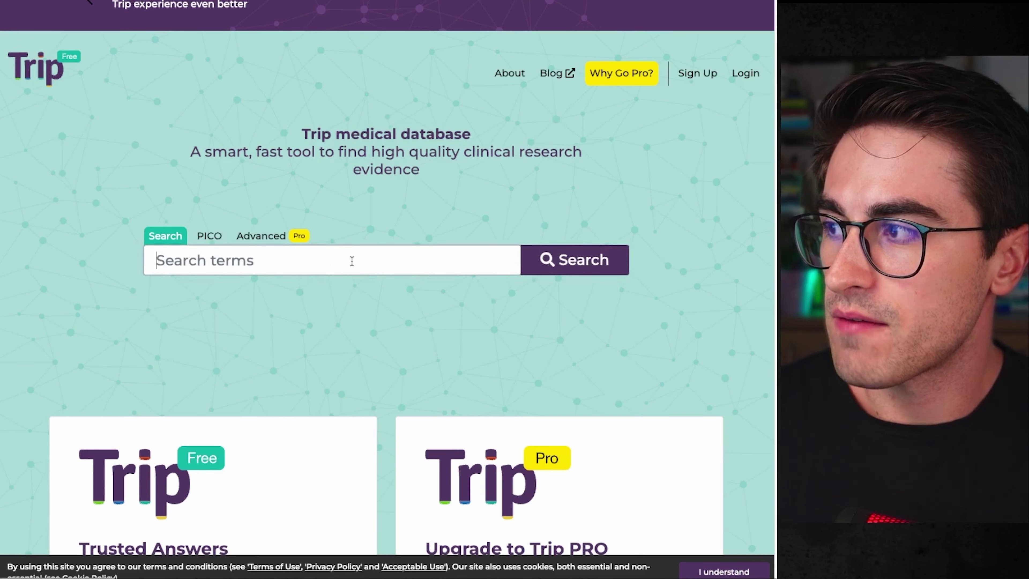
{"action": "left_click", "coordinate": [221, 236]}
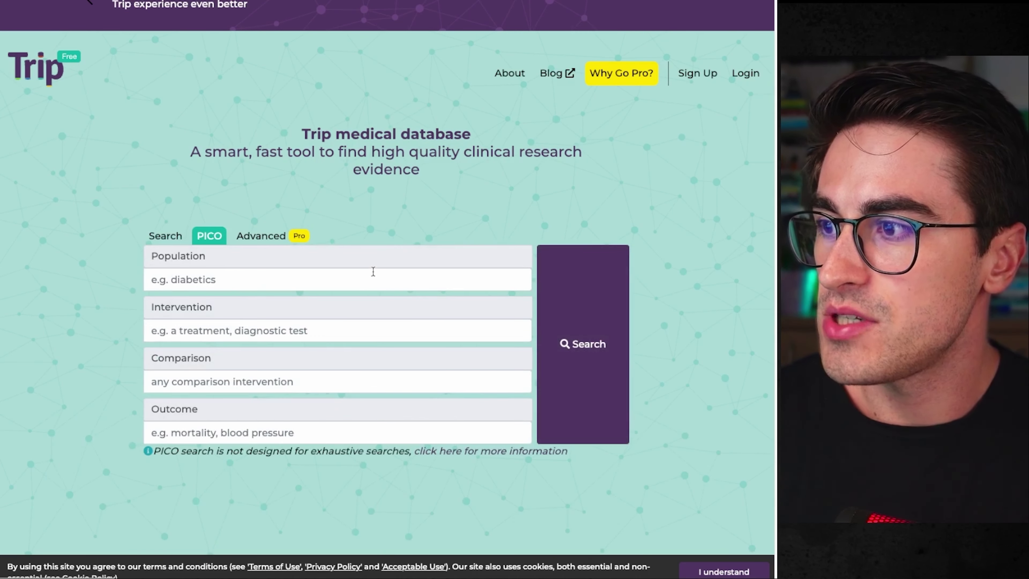
{"action": "left_click", "coordinate": [165, 235]}
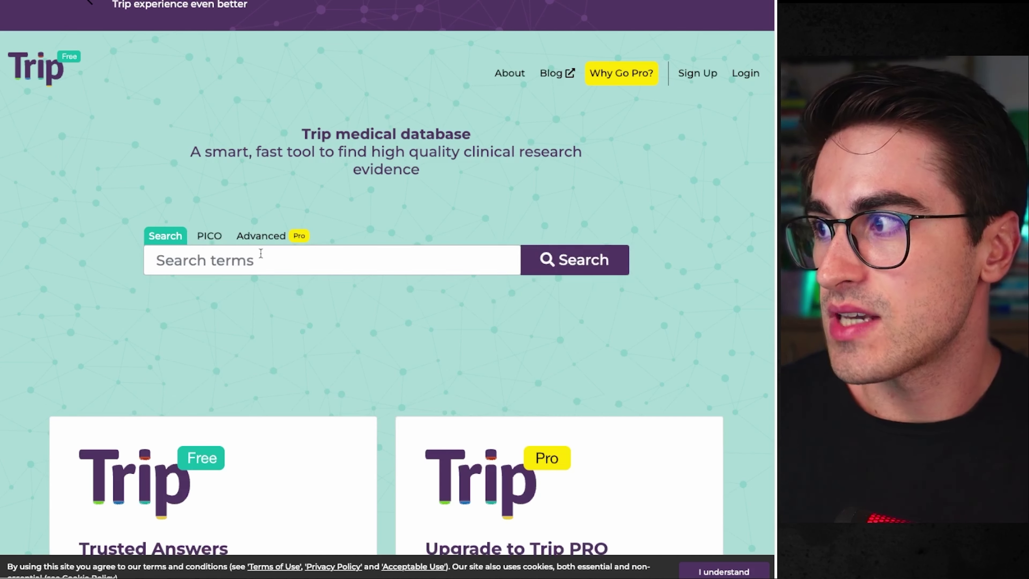
Search Trip for "diabetes pharmacological treatment" with the standard search.
{"action": "left_click", "coordinate": [289, 255]}
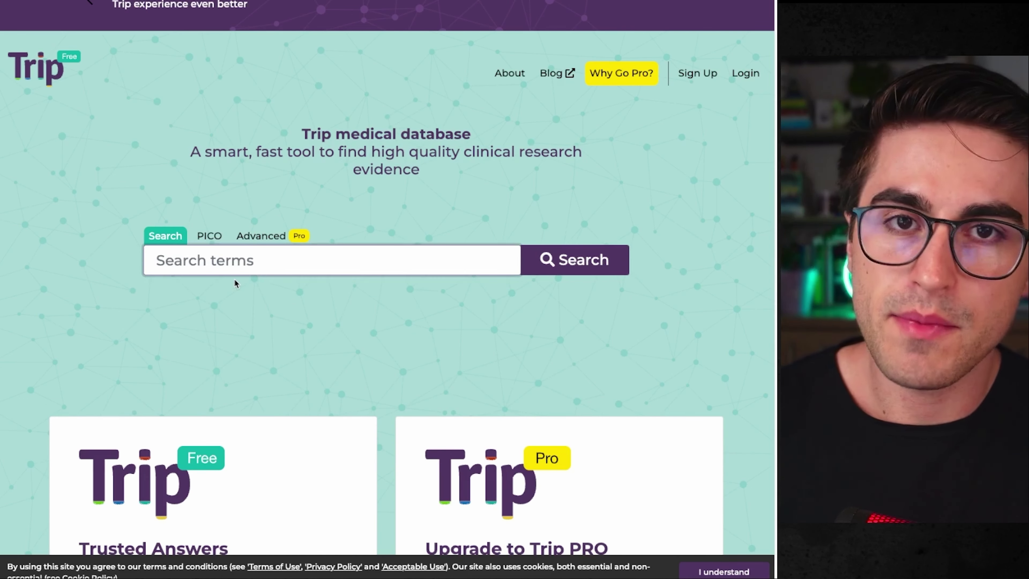
{"action": "type", "text": "diabetes pharmacological treatment"}
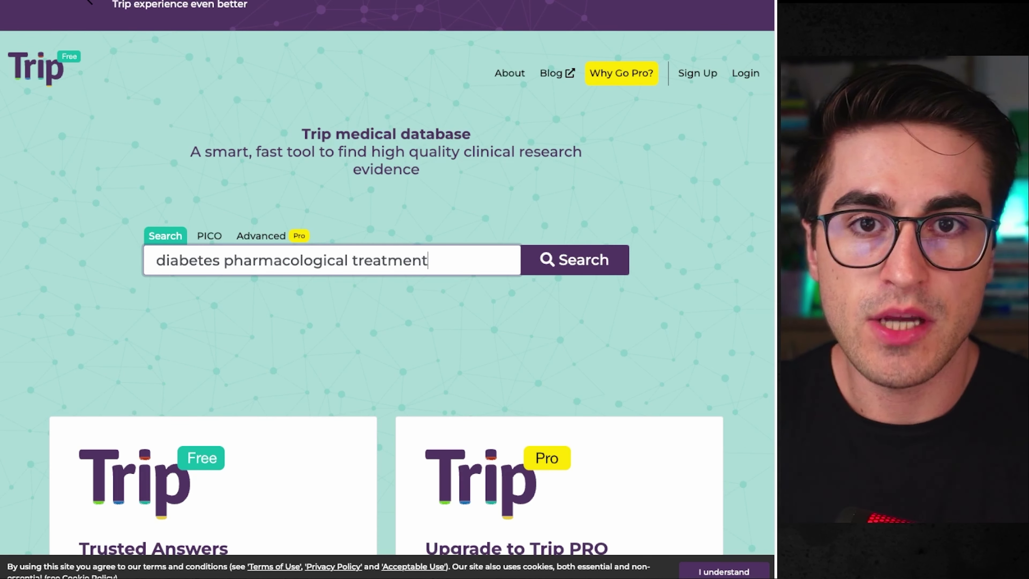
{"action": "key", "text": "Return"}
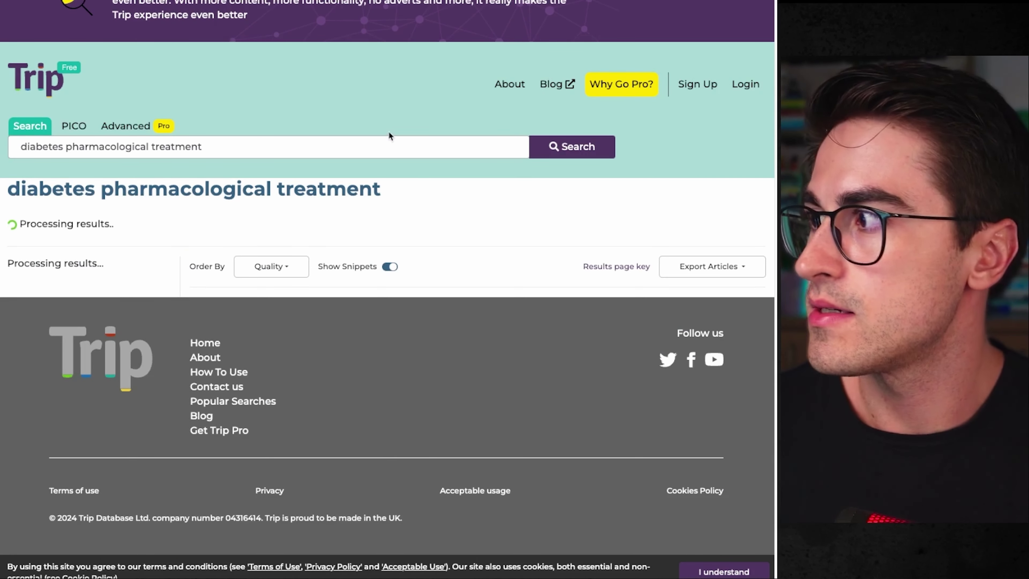
Examine the search results and the list of evidence-type filters, from secondary evidence down to eTextbooks.
{"action": "scroll", "coordinate": [257, 166], "scroll_direction": "down", "scroll_amount": 1}
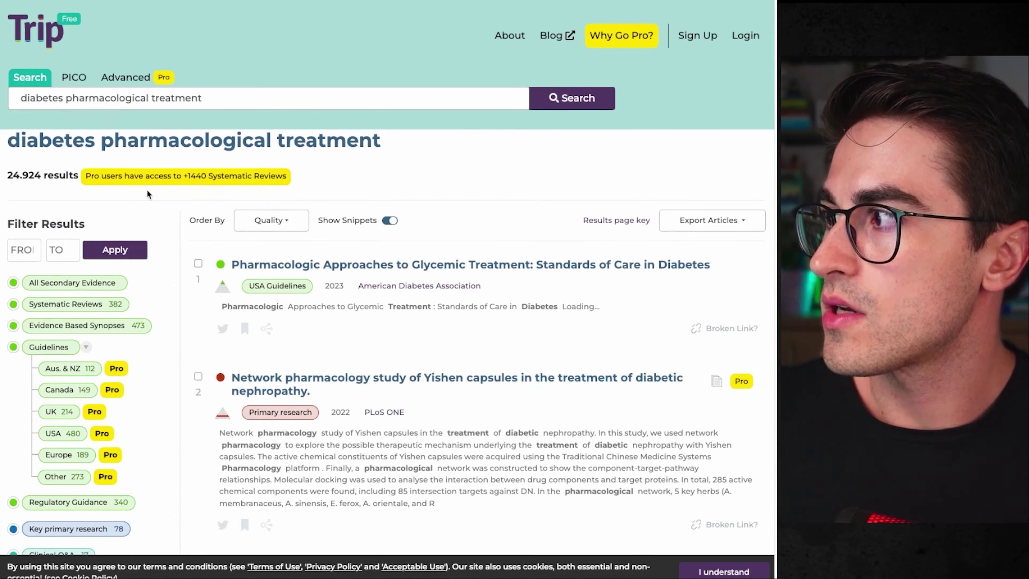
{"action": "scroll", "coordinate": [142, 189], "scroll_direction": "down", "scroll_amount": 1}
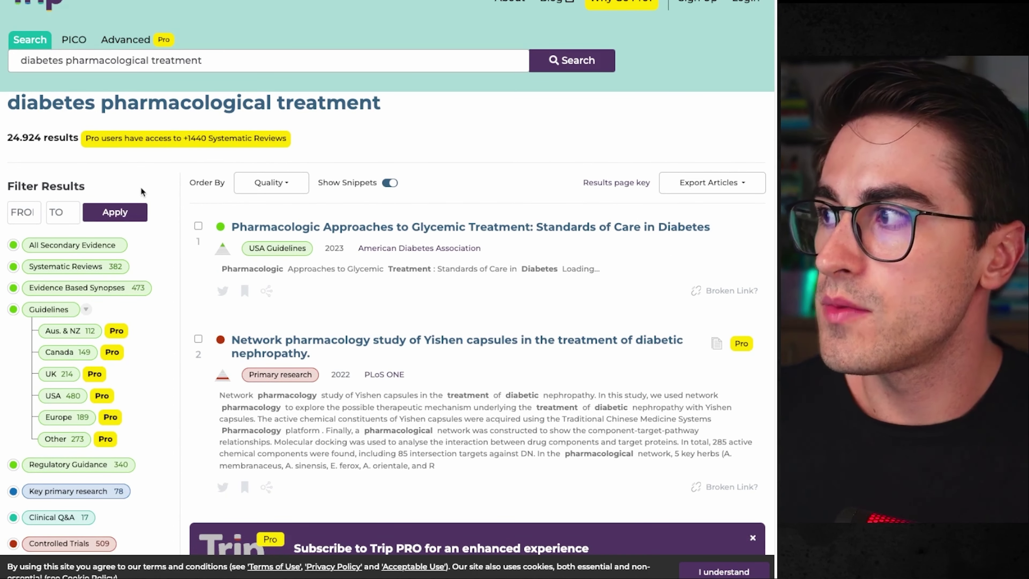
{"action": "scroll", "coordinate": [142, 190], "scroll_direction": "down", "scroll_amount": 4}
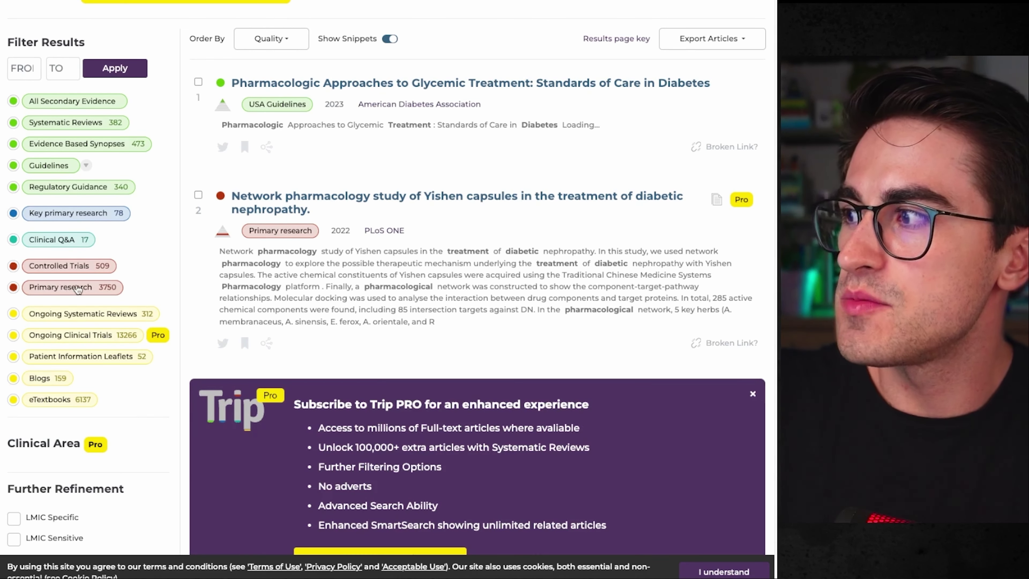
Apply the Guidelines filter to the Trip search results.
{"action": "scroll", "coordinate": [78, 289], "scroll_direction": "up", "scroll_amount": 1}
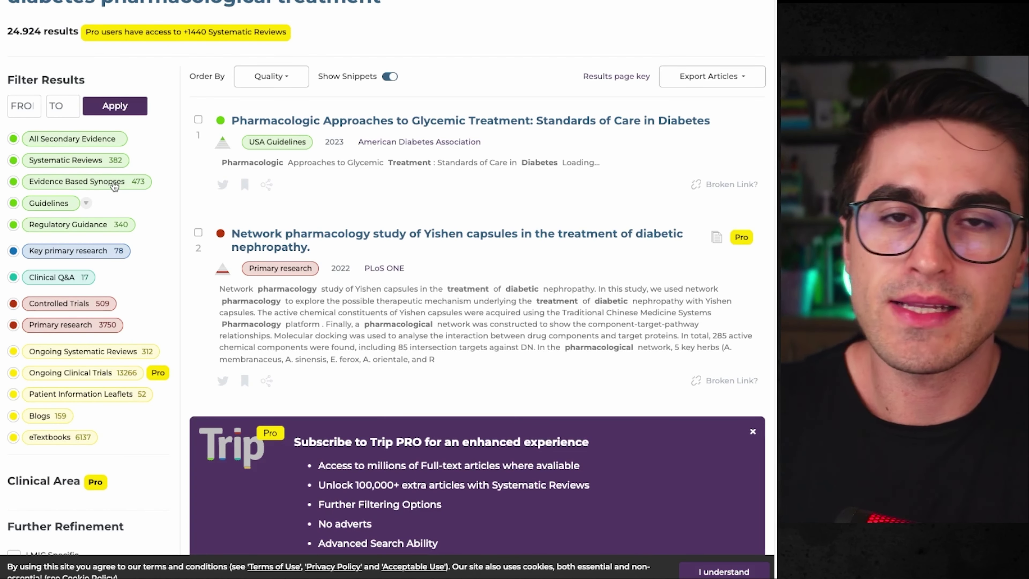
{"action": "left_click", "coordinate": [71, 202]}
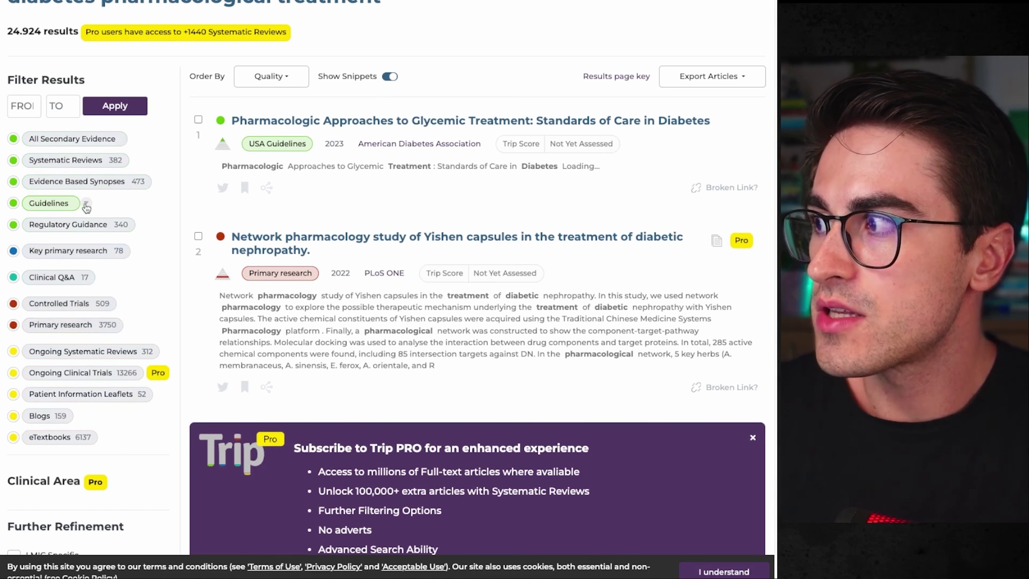
{"action": "left_click", "coordinate": [97, 227]}
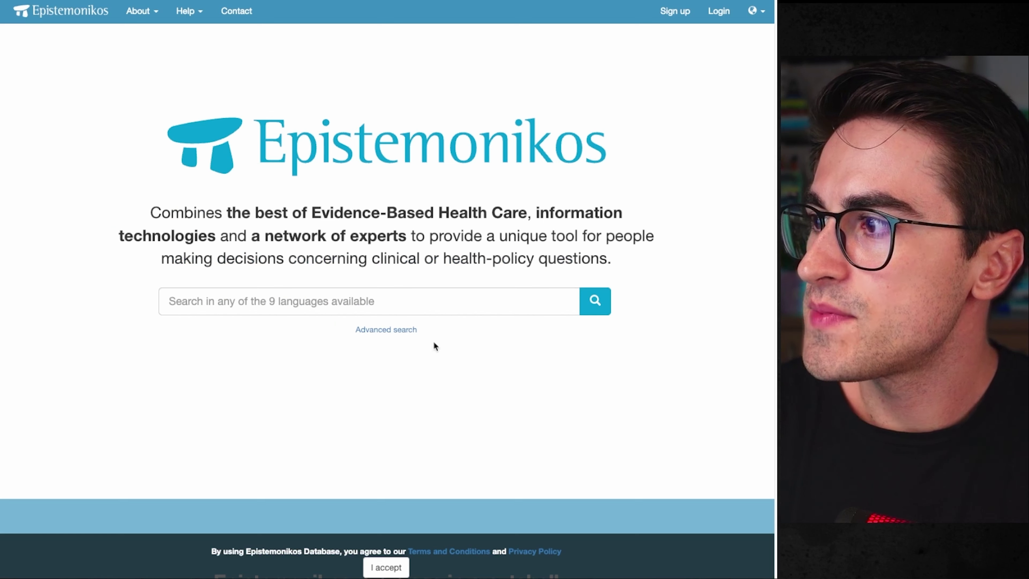
On the Epistemonikos site, point out the main search field, open Advanced search and focus its Query field.
{"action": "left_click", "coordinate": [329, 305]}
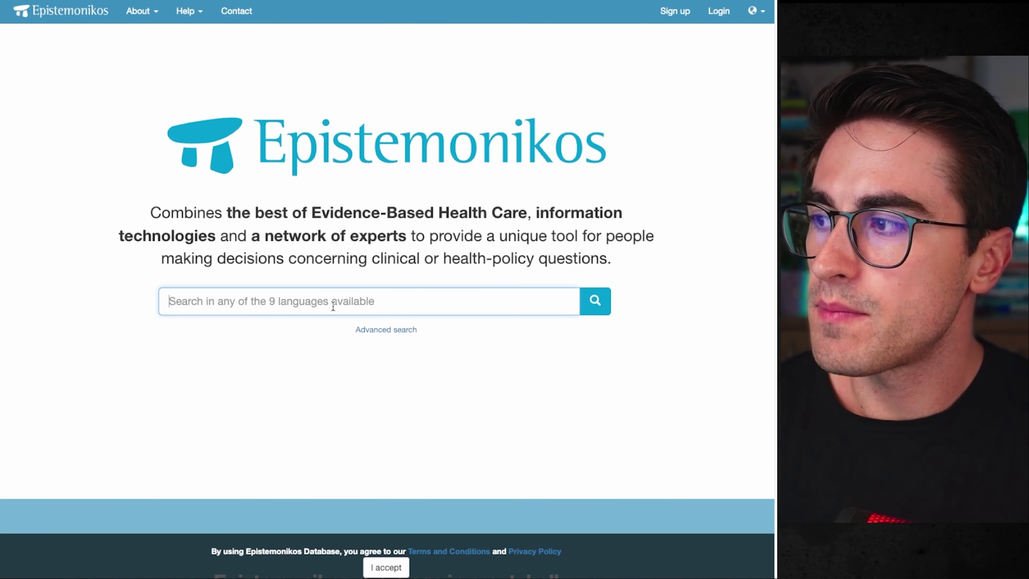
{"action": "left_click", "coordinate": [392, 335]}
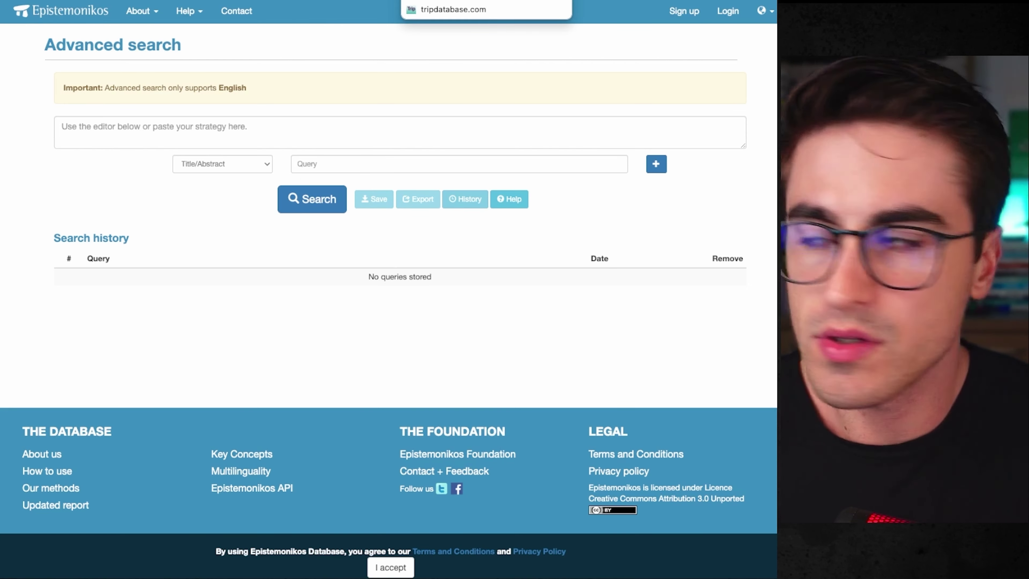
{"action": "left_click", "coordinate": [375, 167]}
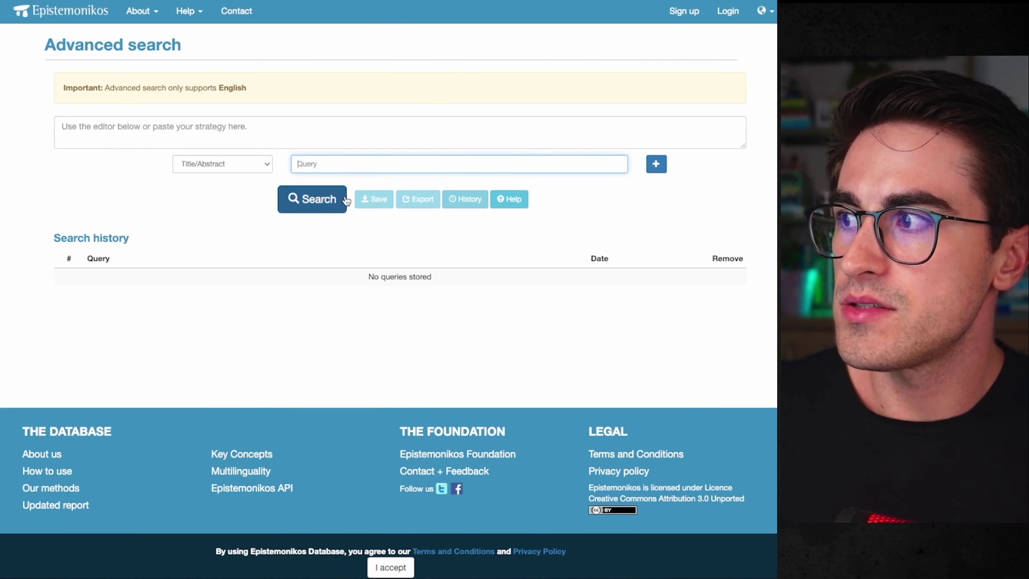
Add three more query rows combined with AND to the Epistemonikos advanced search.
{"action": "left_click", "coordinate": [654, 164]}
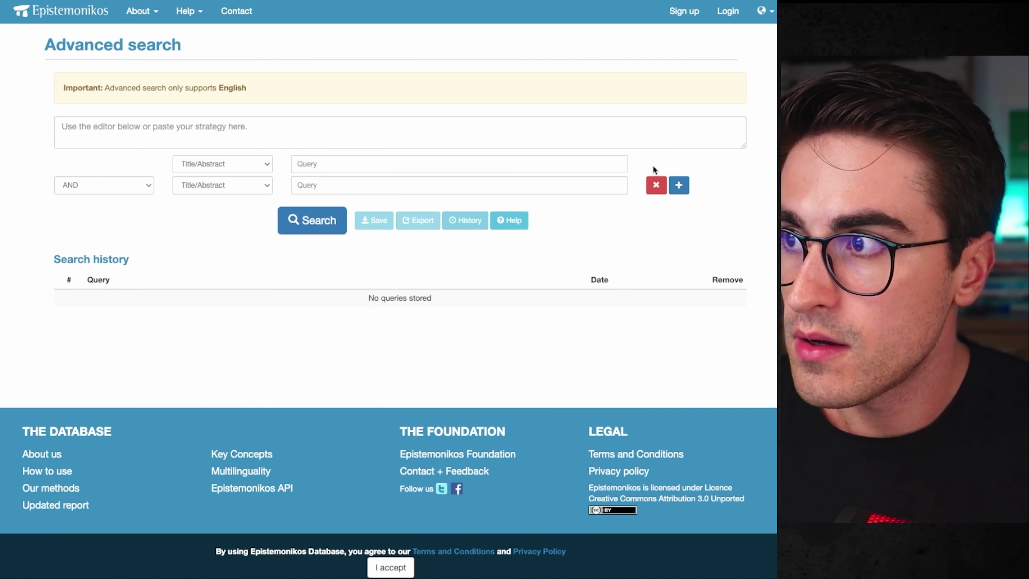
{"action": "left_click", "coordinate": [678, 185]}
{"action": "left_click", "coordinate": [678, 206]}
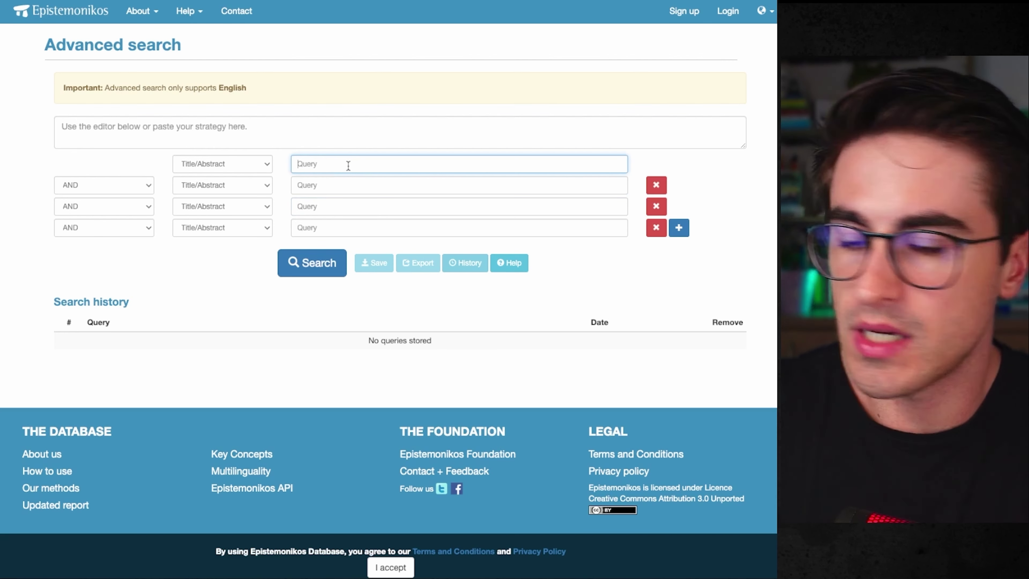
Enter "diabetes", "treatment" and "nutrition" as Title/Abstract queries in the first three rows and run the search.
{"action": "type", "text": "diabetes"}
{"action": "key", "text": "Tab"}
{"action": "key", "text": "Tab"}
{"action": "key", "text": "Tab"}
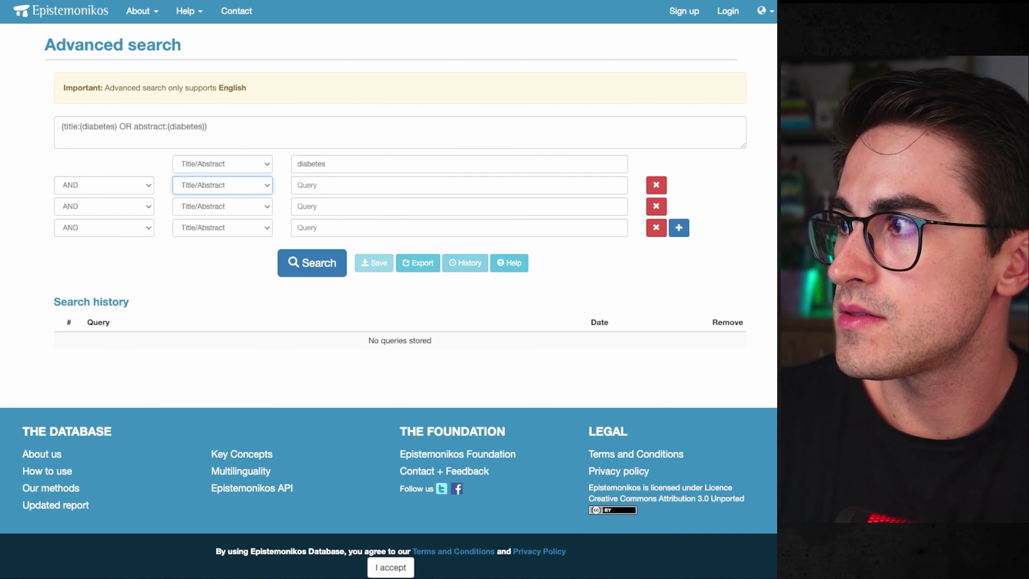
{"action": "type", "text": "treatment"}
{"action": "key", "text": "Tab"}
{"action": "key", "text": "Tab"}
{"action": "key", "text": "Tab"}
{"action": "key", "text": "Tab"}
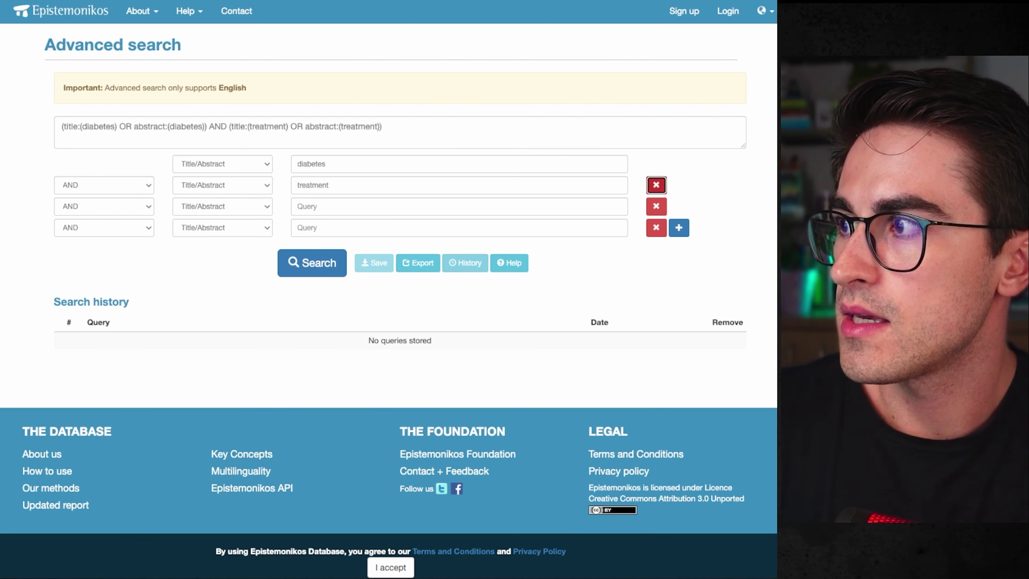
{"action": "type", "text": "nutrition"}
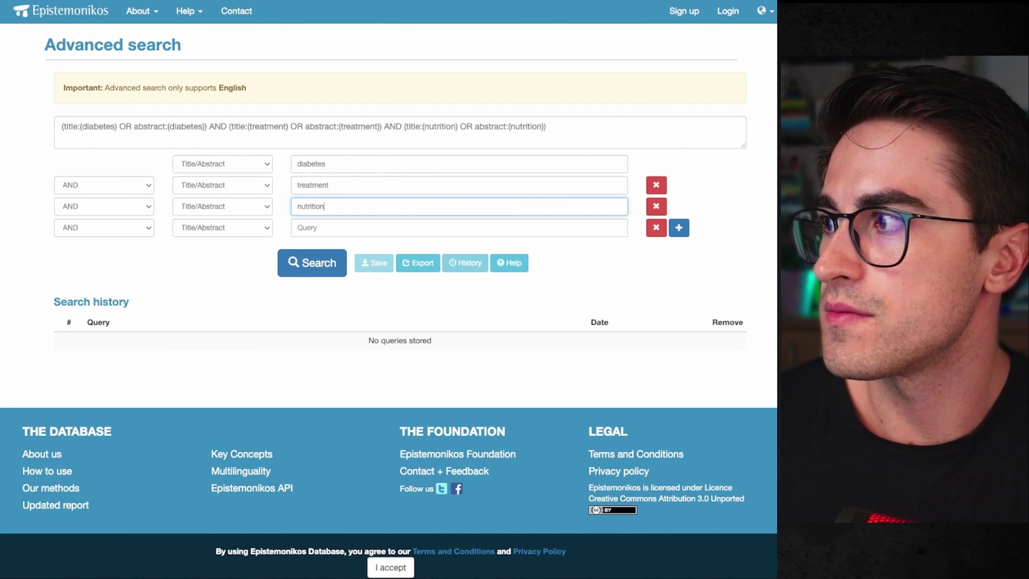
{"action": "left_click", "coordinate": [320, 268]}
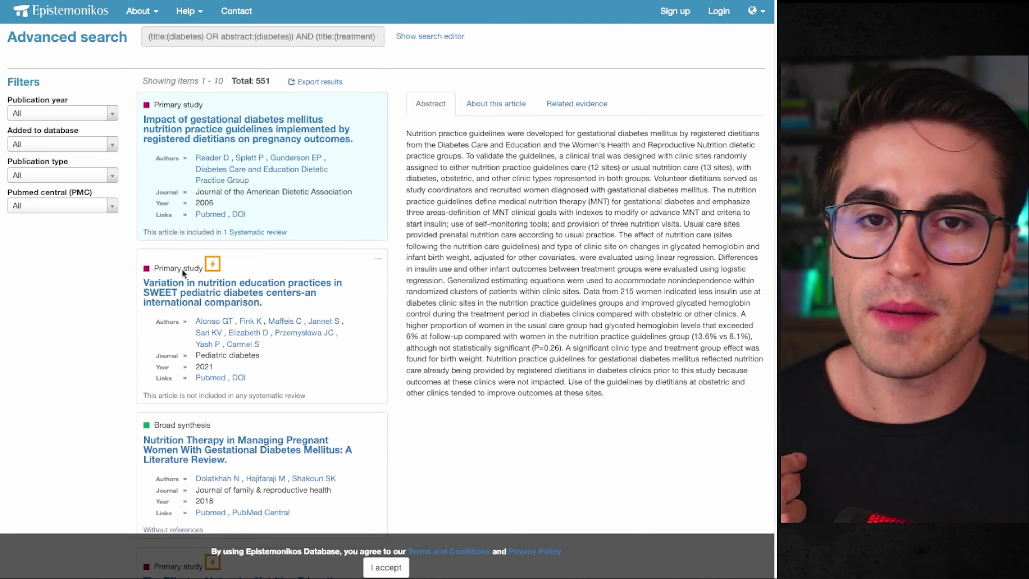
Browse the search results, limit them to the Systematic Review publication type and look through the filtered list.
{"action": "scroll", "coordinate": [189, 136], "scroll_direction": "down", "scroll_amount": 5}
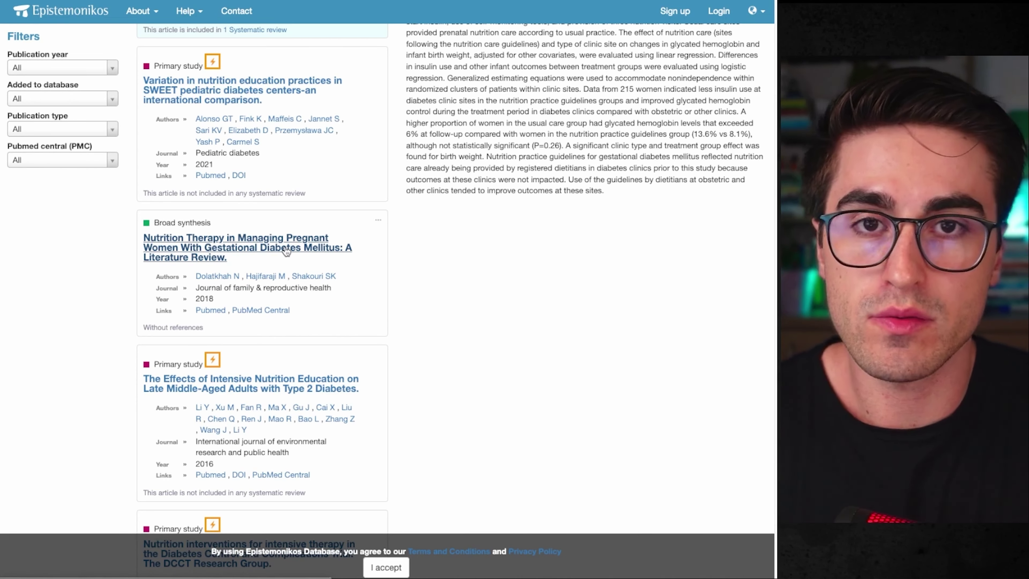
{"action": "scroll", "coordinate": [287, 260], "scroll_direction": "down", "scroll_amount": 15}
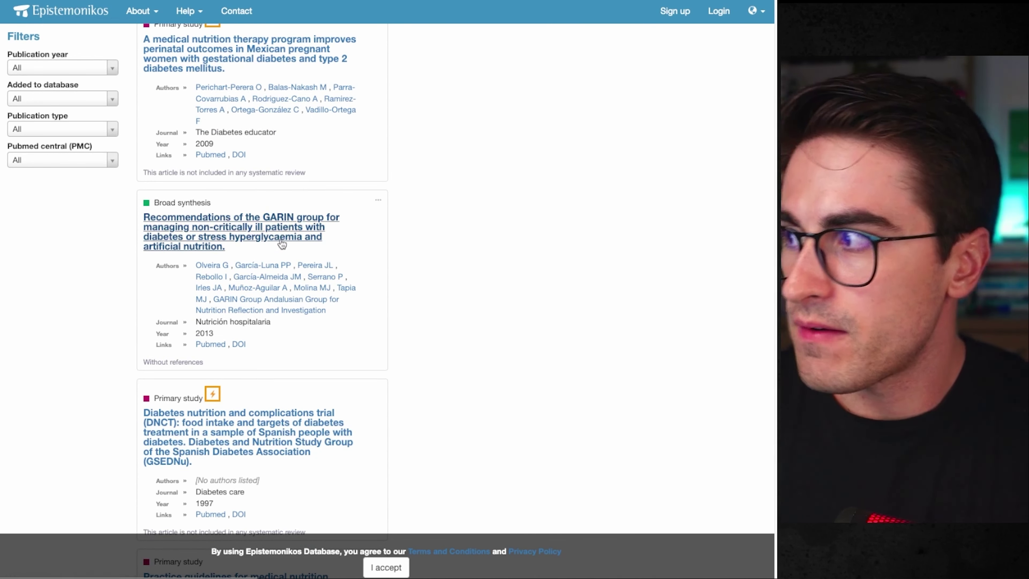
{"action": "scroll", "coordinate": [282, 244], "scroll_direction": "down", "scroll_amount": 10}
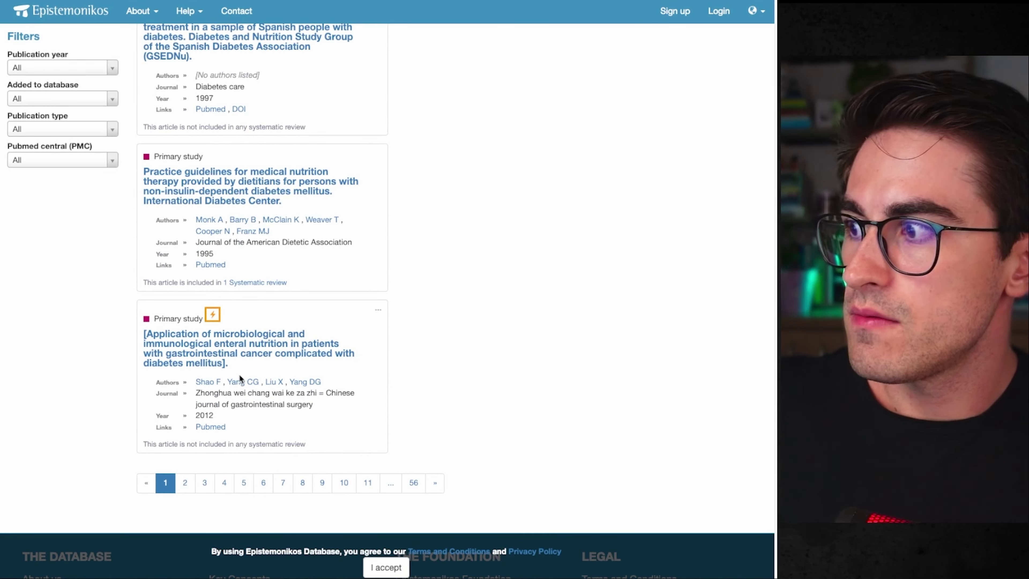
{"action": "scroll", "coordinate": [239, 374], "scroll_direction": "up", "scroll_amount": 15}
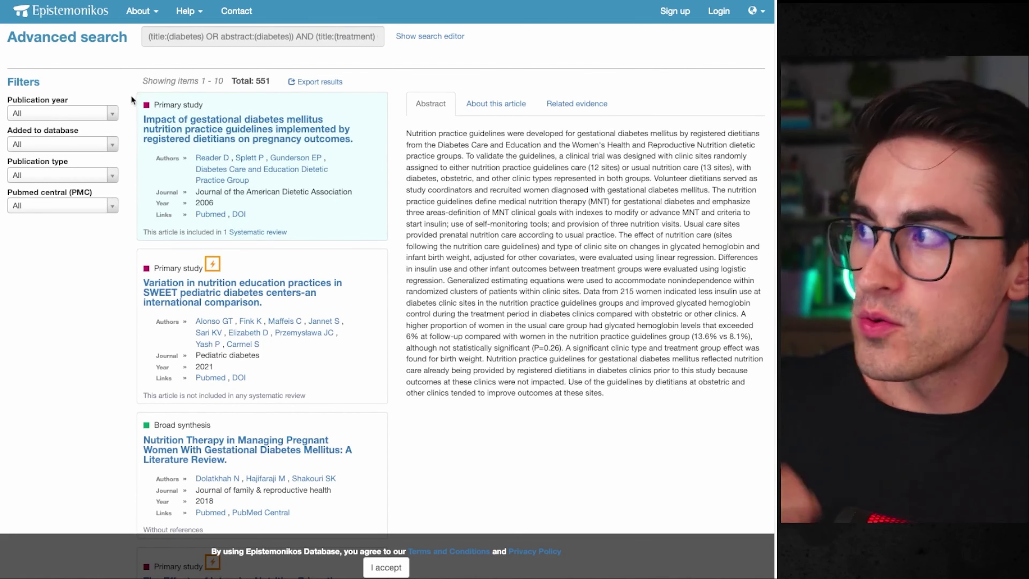
{"action": "left_click", "coordinate": [101, 176]}
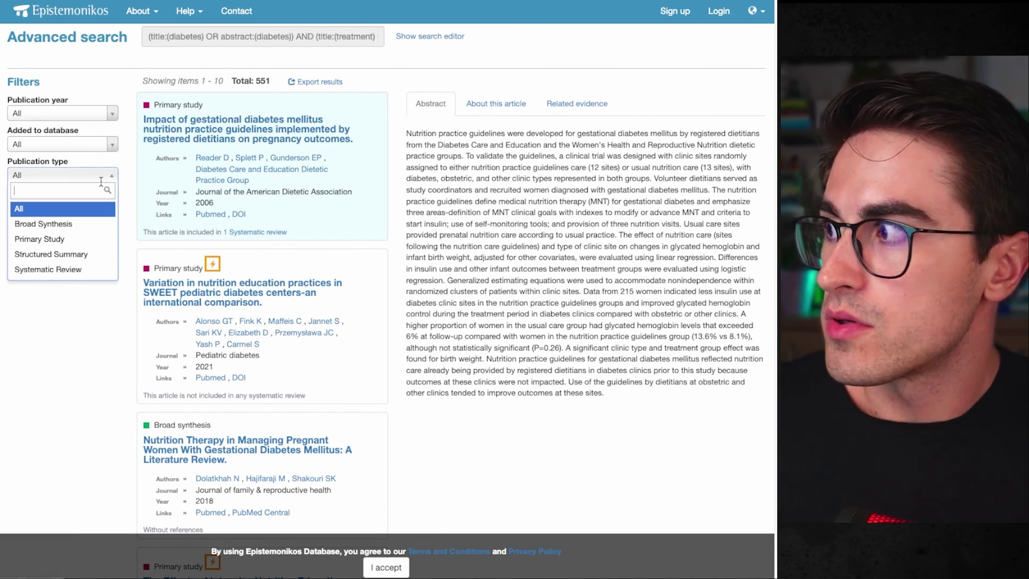
{"action": "left_click", "coordinate": [83, 275]}
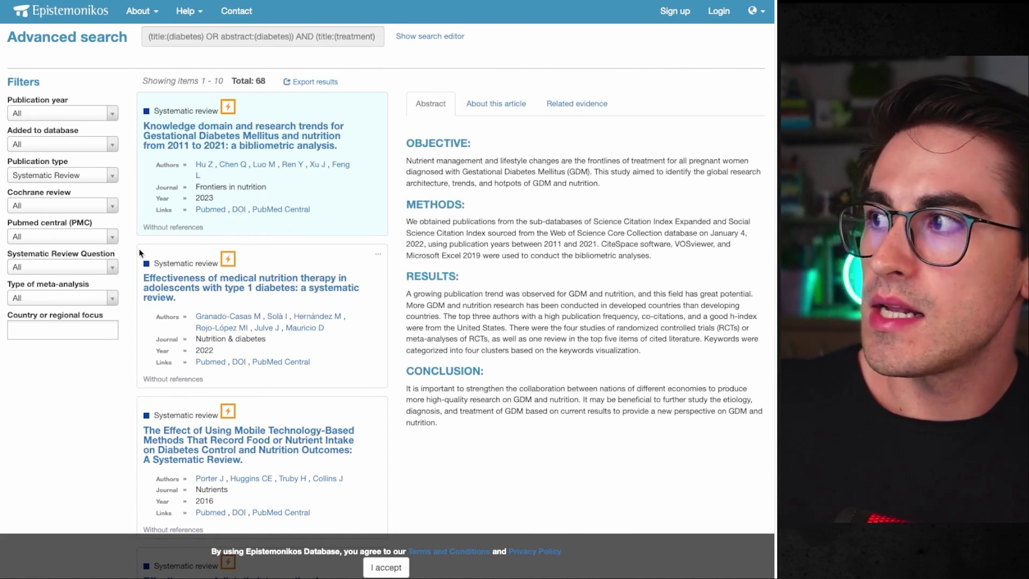
{"action": "scroll", "coordinate": [357, 206], "scroll_direction": "down", "scroll_amount": 15}
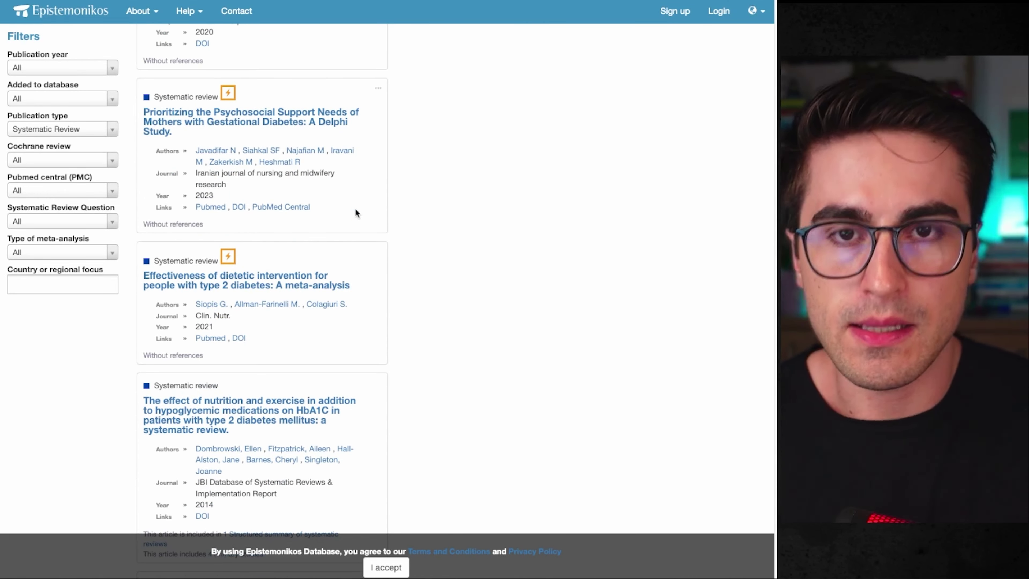
{"action": "scroll", "coordinate": [355, 208], "scroll_direction": "down", "scroll_amount": 2}
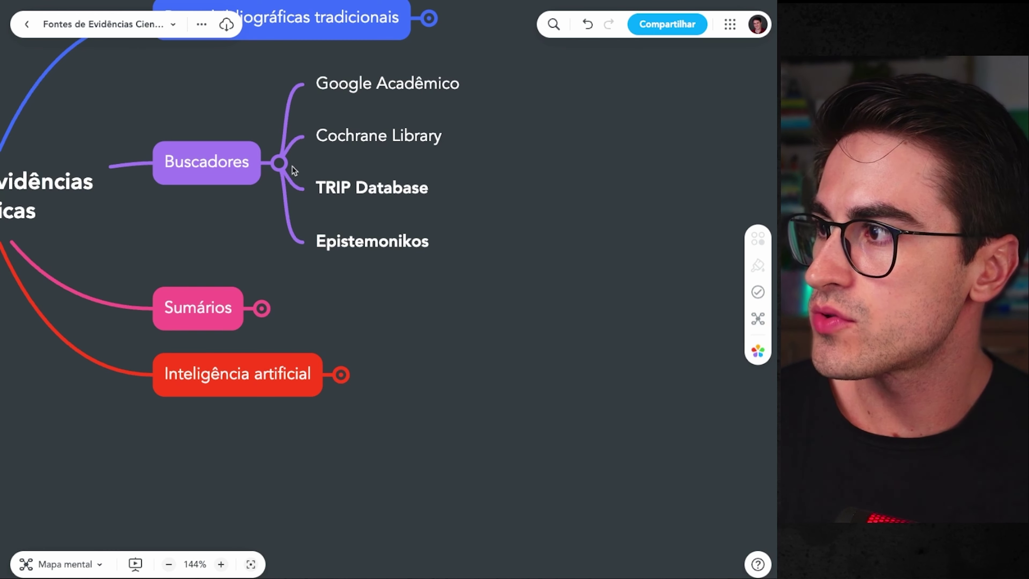
Switch back to the mind map, collapse the Buscadores branch and expand the Sumários branch.
{"action": "left_click", "coordinate": [280, 164]}
{"action": "left_click", "coordinate": [262, 230]}
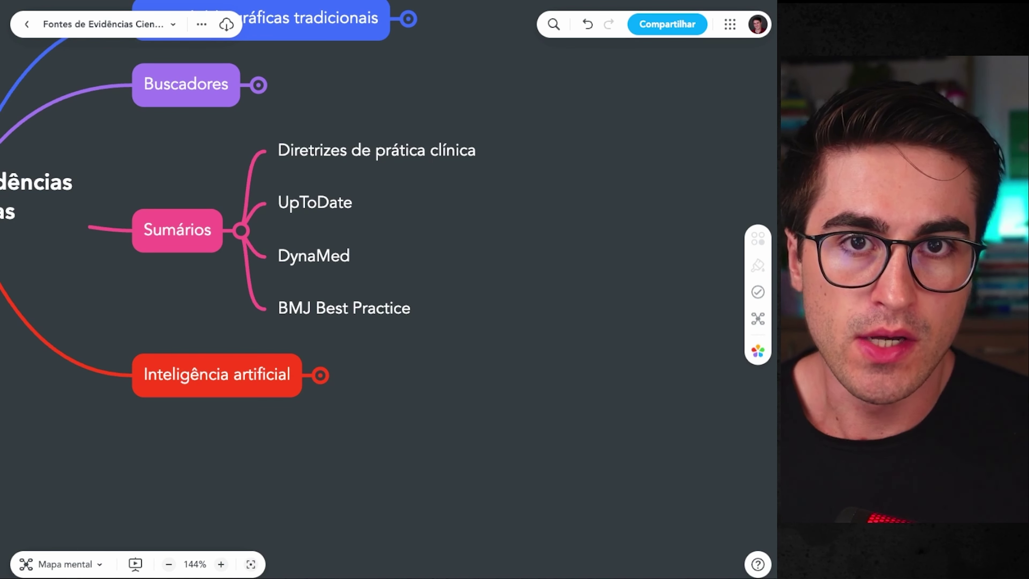
Point out the UpToDate, DynaMed and BMJ Best Practice topics under Sumários, selecting them in turn and finishing on UpToDate.
{"action": "left_click", "coordinate": [383, 306]}
{"action": "left_click", "coordinate": [333, 262]}
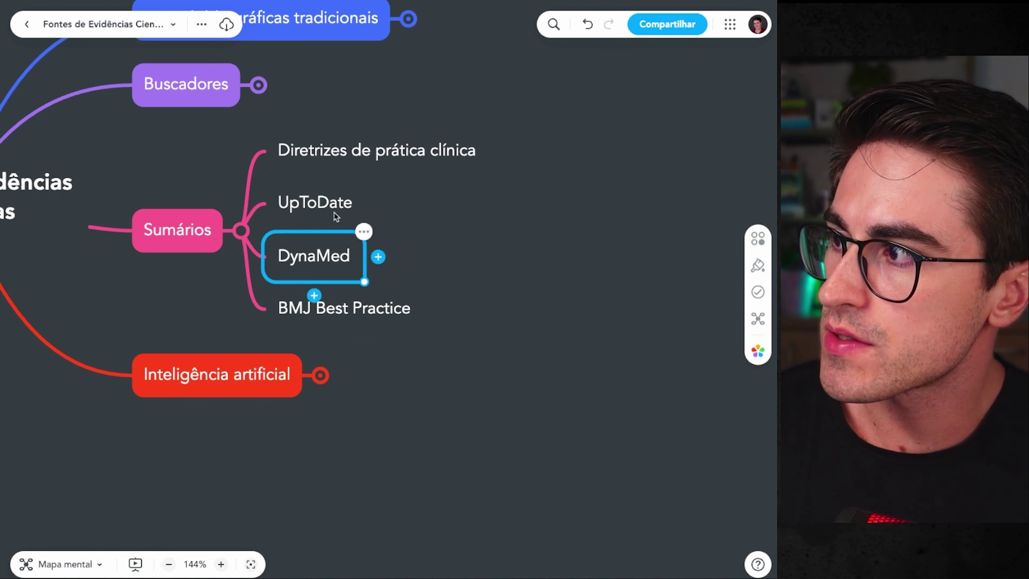
{"action": "left_click", "coordinate": [336, 214]}
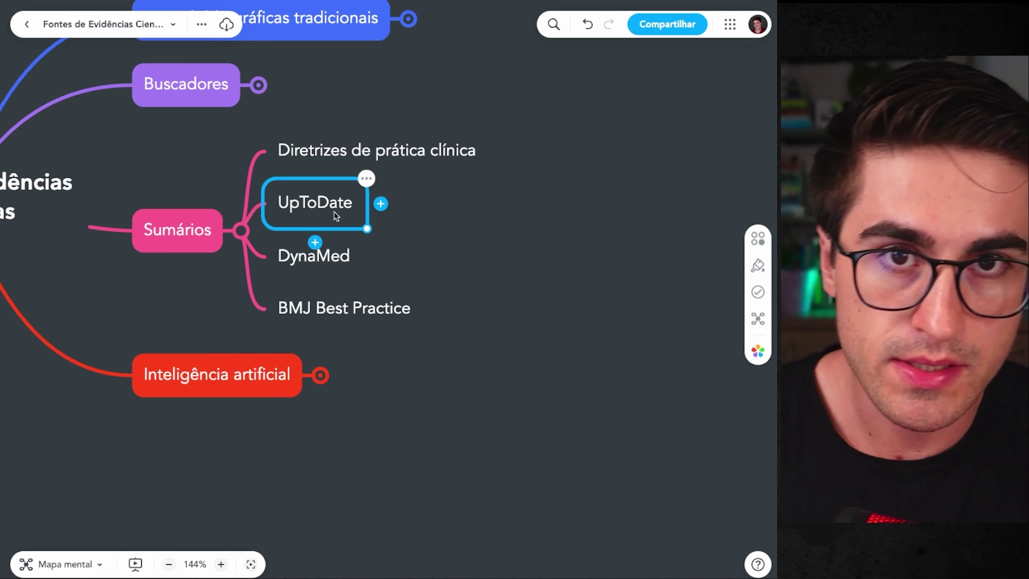
{"action": "left_click", "coordinate": [332, 245]}
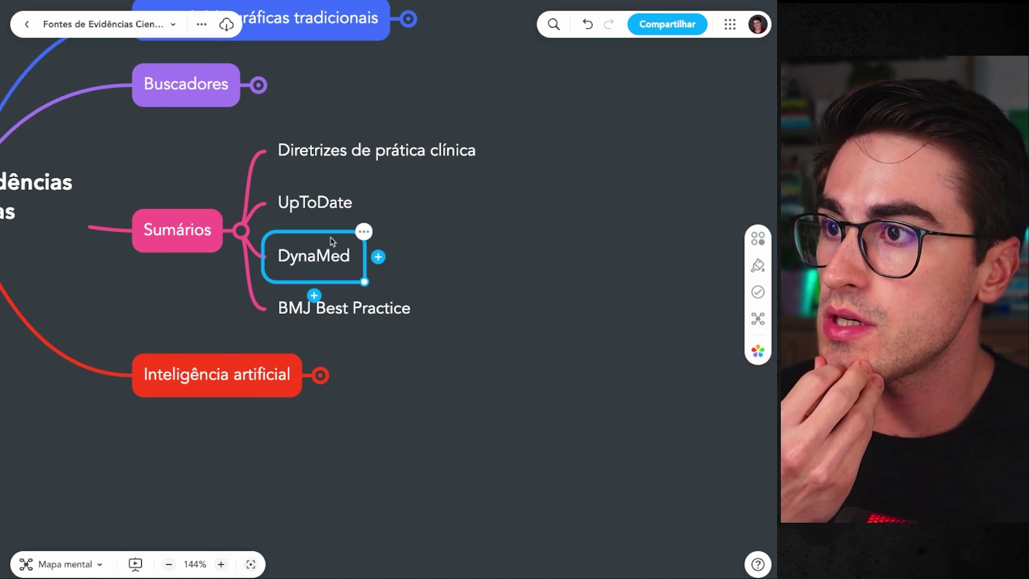
{"action": "left_click", "coordinate": [333, 214]}
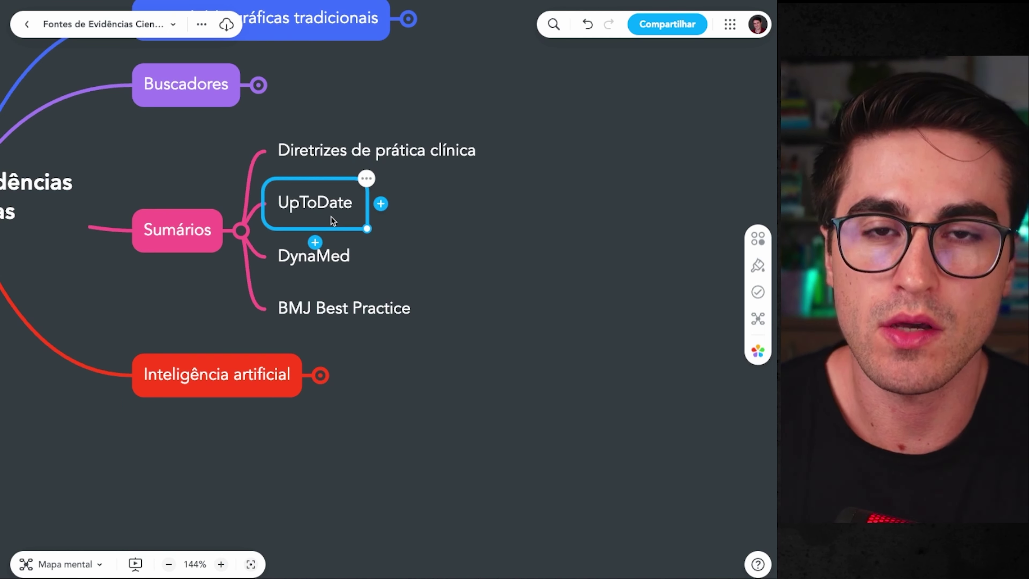
{"action": "left_click", "coordinate": [349, 308]}
{"action": "left_click", "coordinate": [328, 269]}
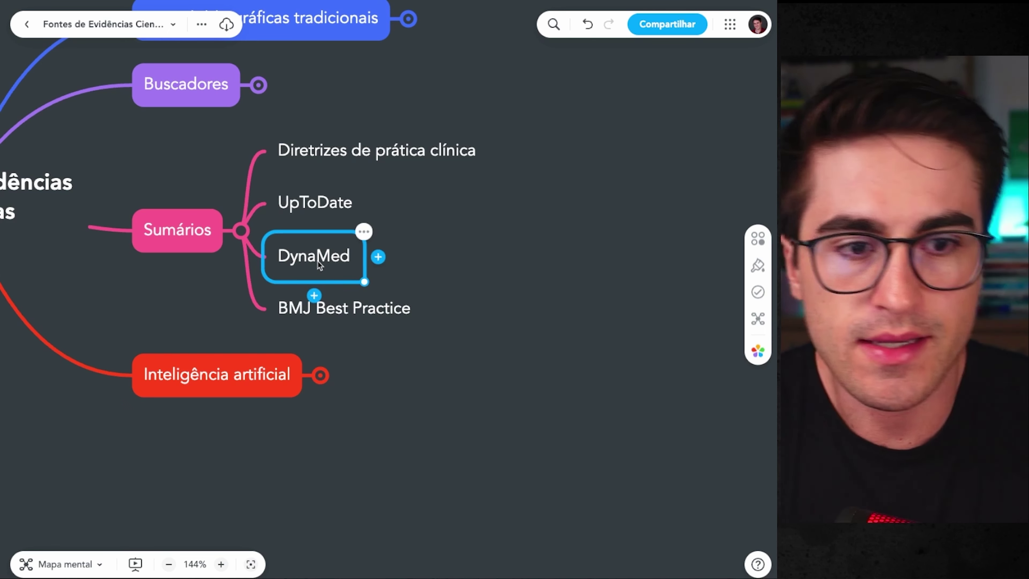
{"action": "left_click", "coordinate": [338, 203]}
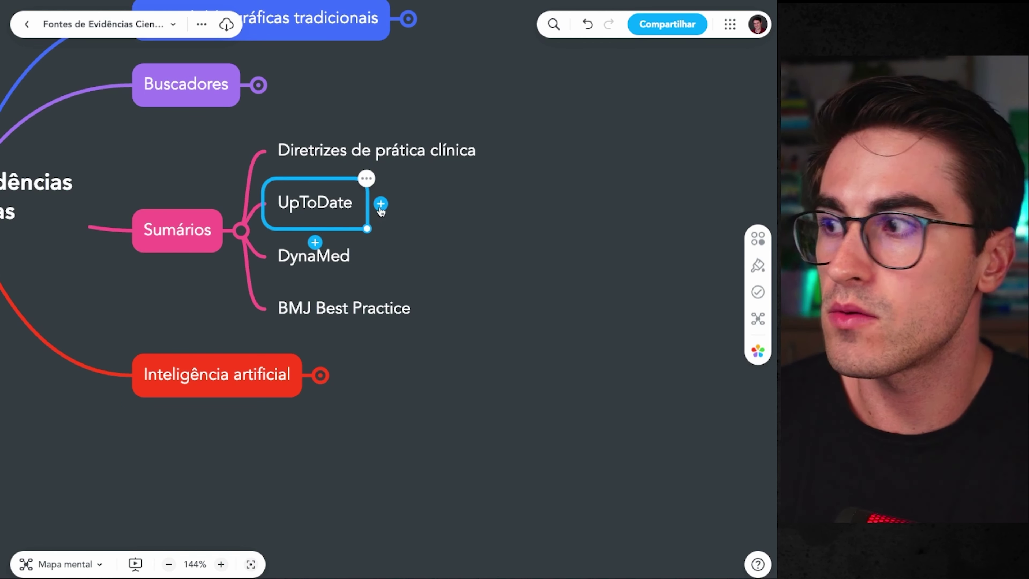
{"action": "left_click", "coordinate": [344, 256]}
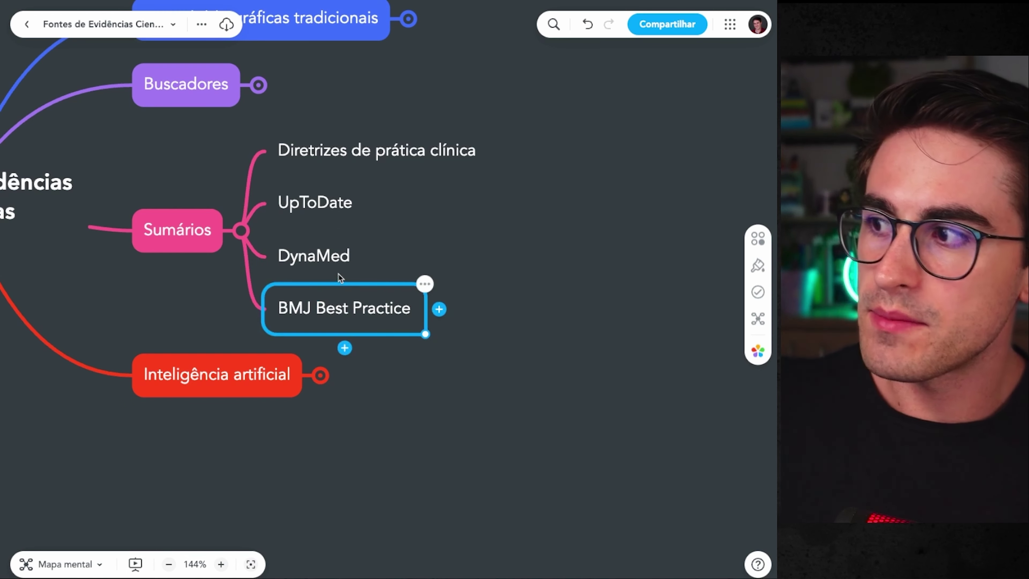
{"action": "left_click", "coordinate": [333, 209]}
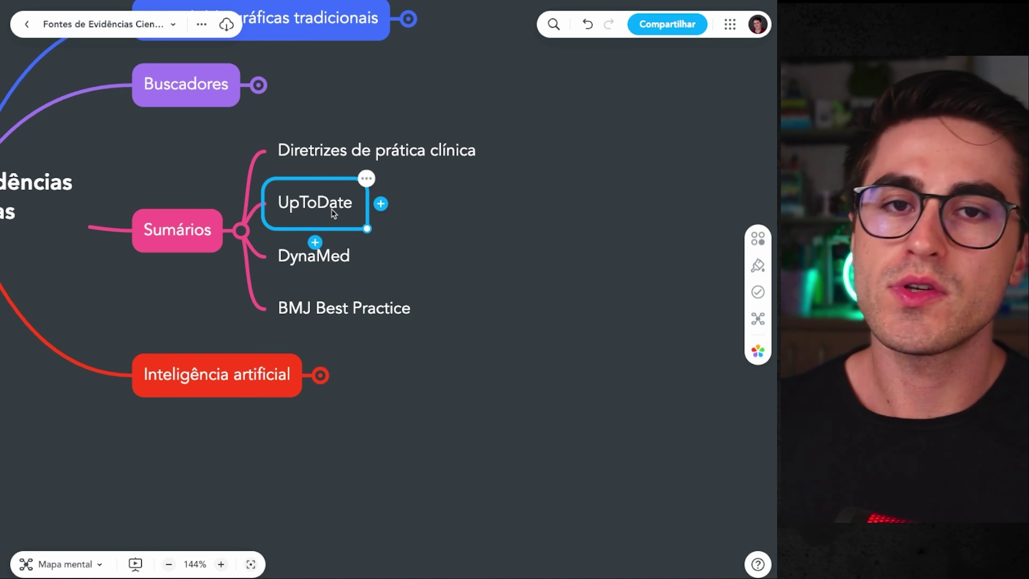